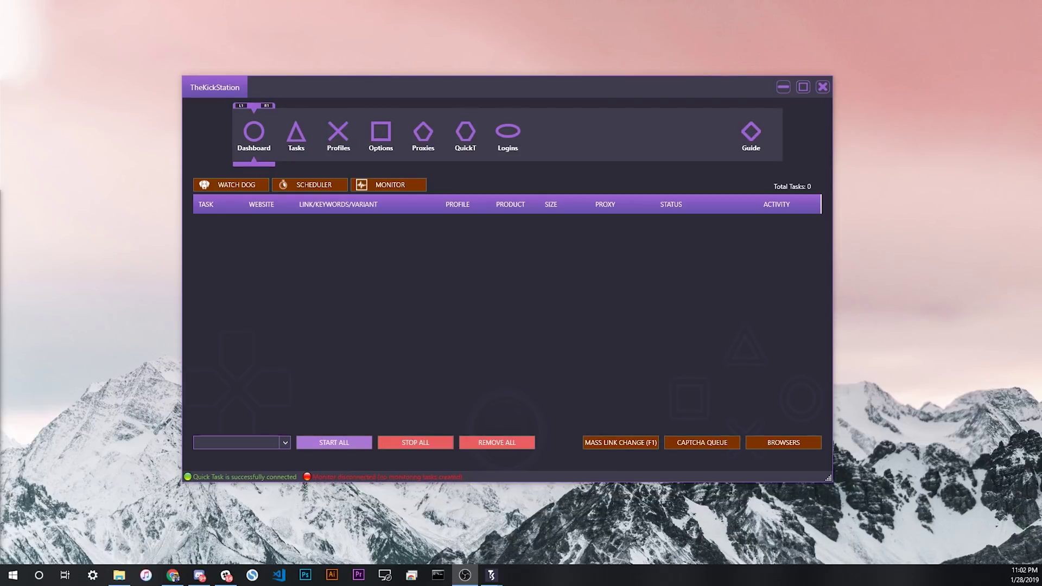
Open the keyword Monitor task creator and place its window in the upper left.
click(390, 186)
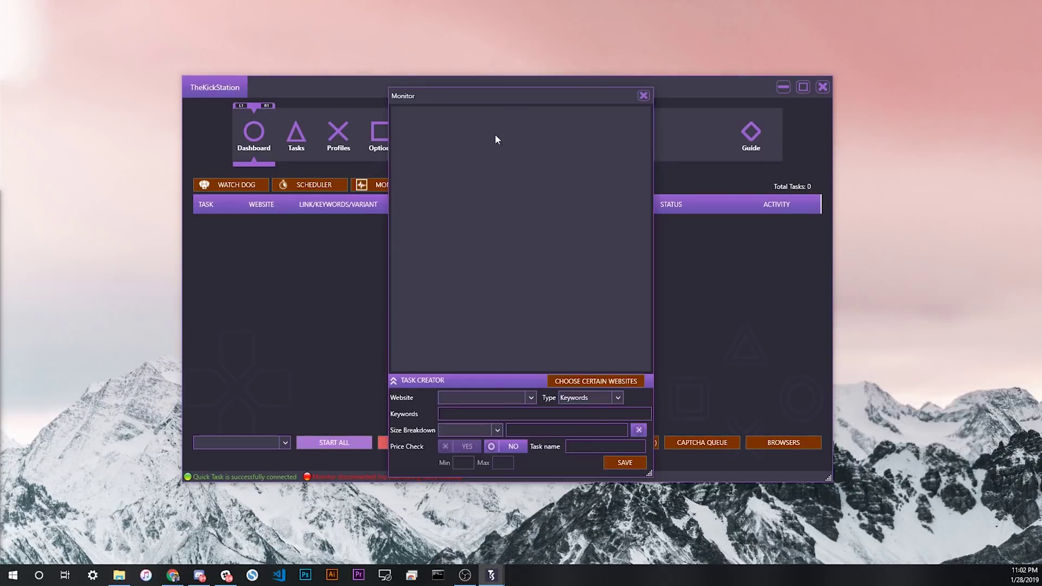
drag(526, 107, 809, 182)
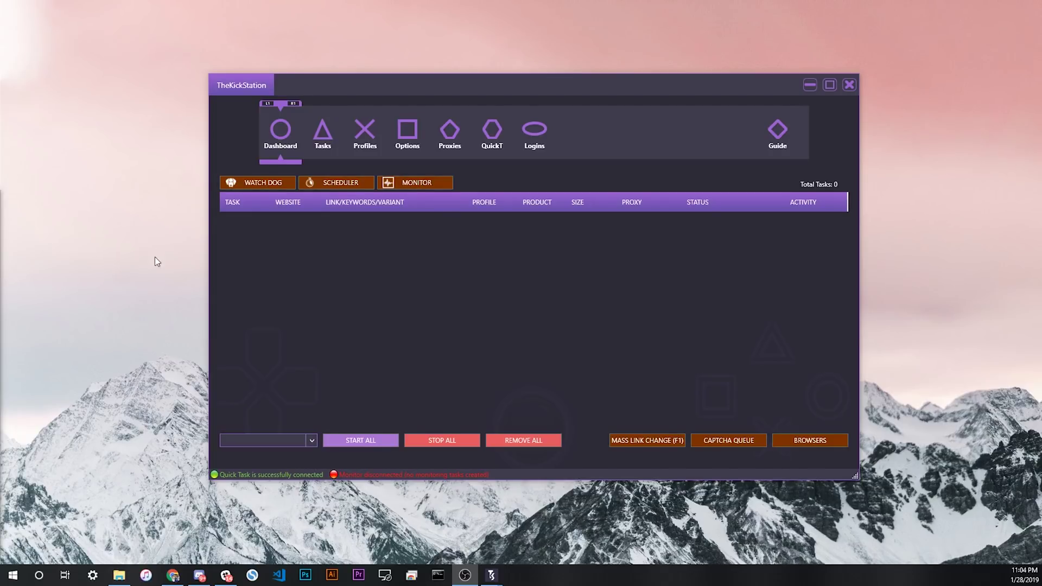
click(413, 187)
drag(566, 97, 274, 48)
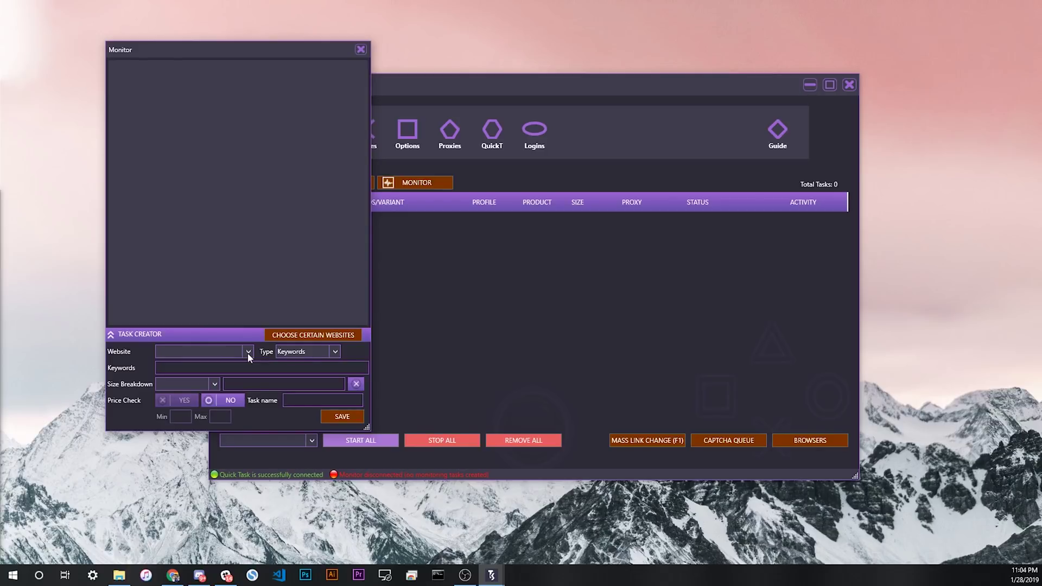
Set the monitor's Website dropdown to All websites.
click(247, 353)
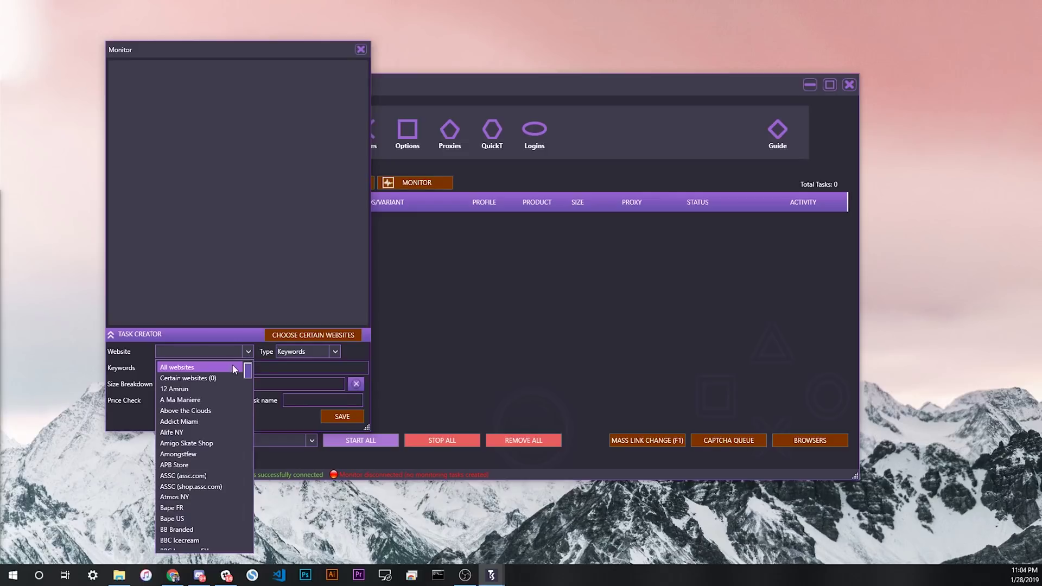
click(191, 369)
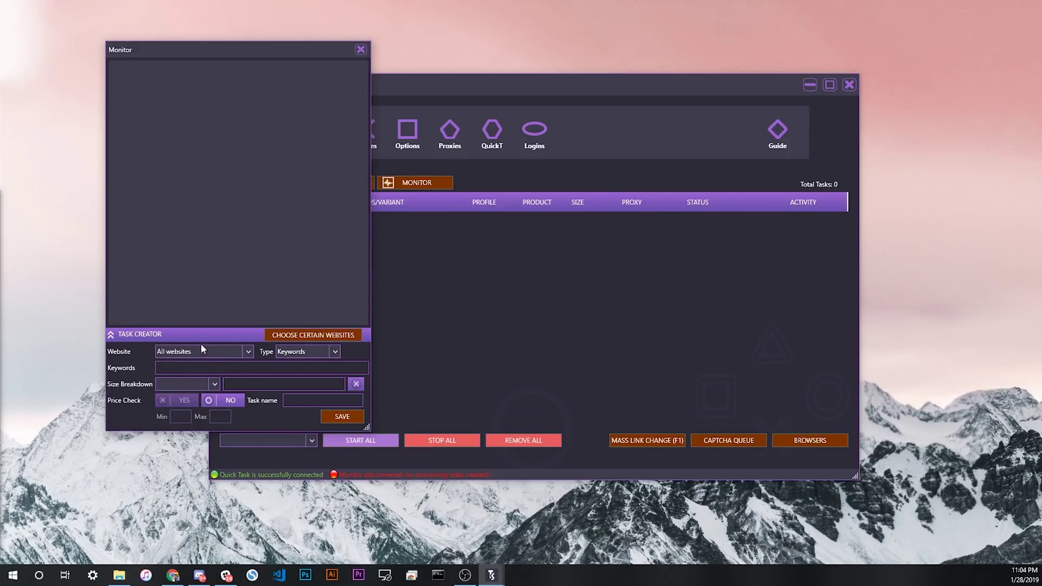
click(248, 354)
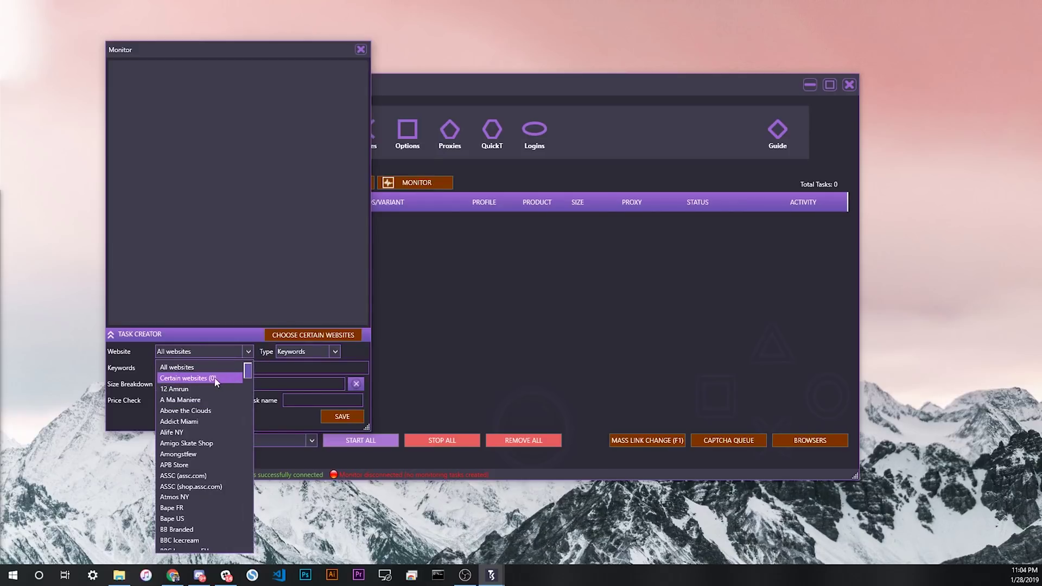
click(307, 338)
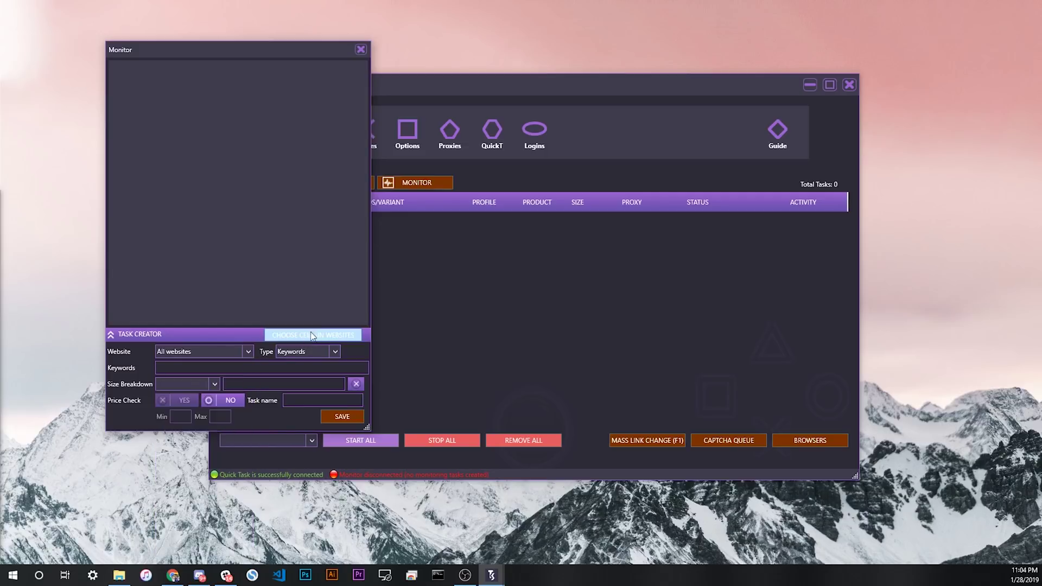
click(230, 353)
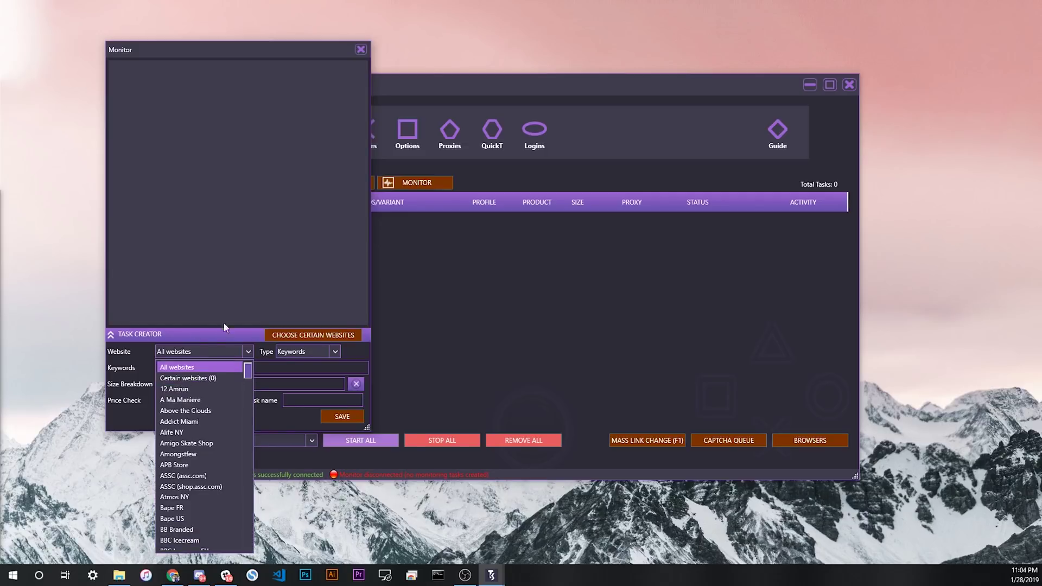
click(142, 356)
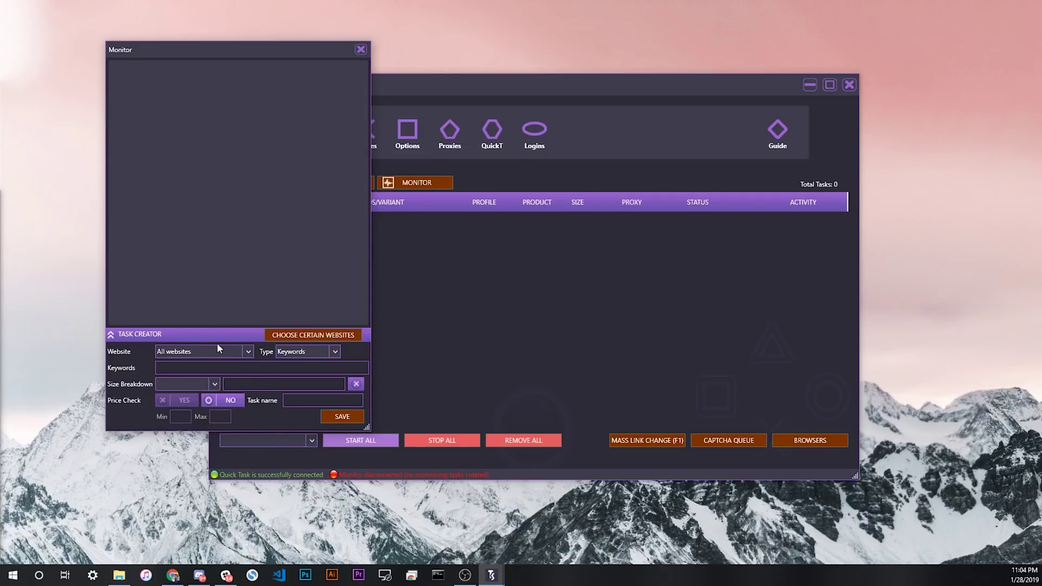
click(247, 351)
Keep Type on Keywords and enter +ten,+air,+force,+off,+black,-volt,-yellow as the keywords.
click(187, 365)
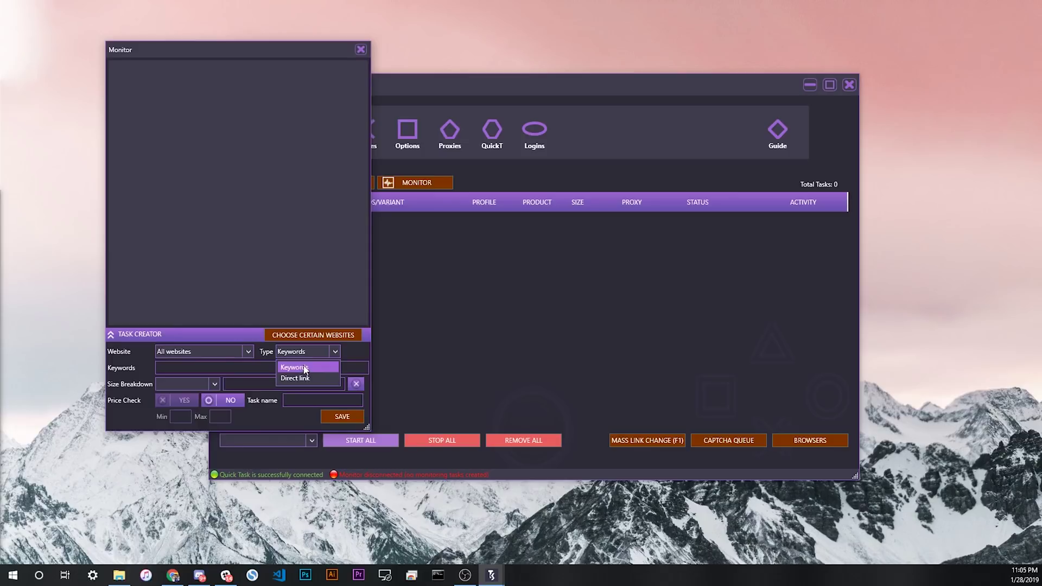
click(305, 369)
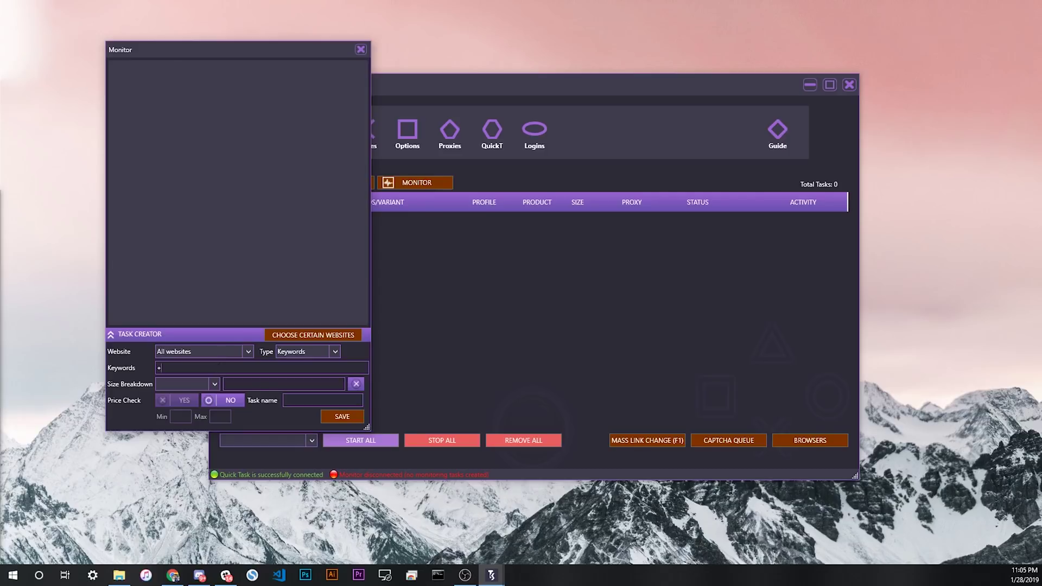
text(ten,+air,+force,+off,+black,-volt,-yellow)
Choose Any Available size, enable a 169–171 price check, and name the task 'ow air force black'.
click(216, 384)
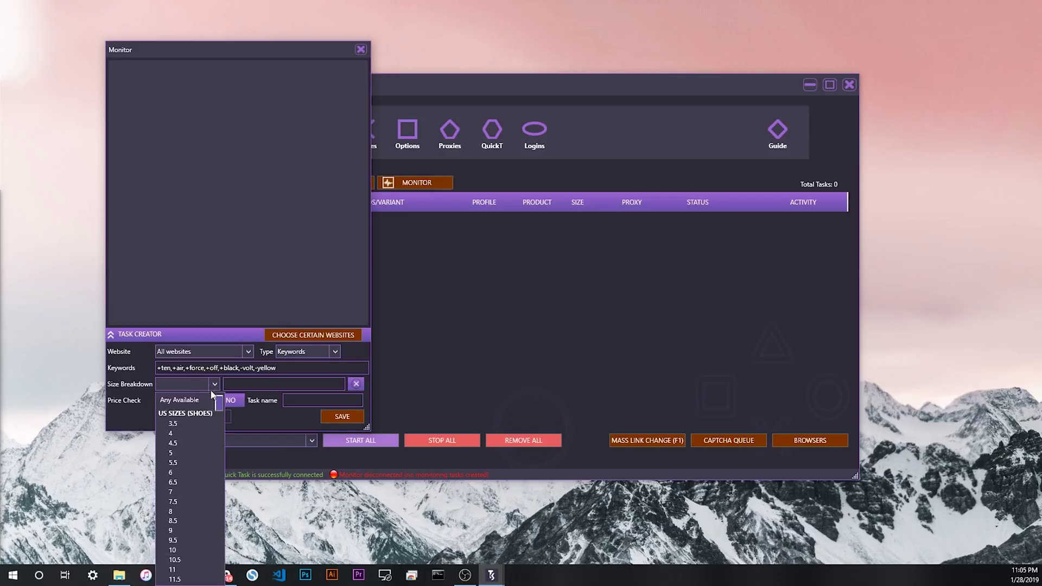
click(189, 405)
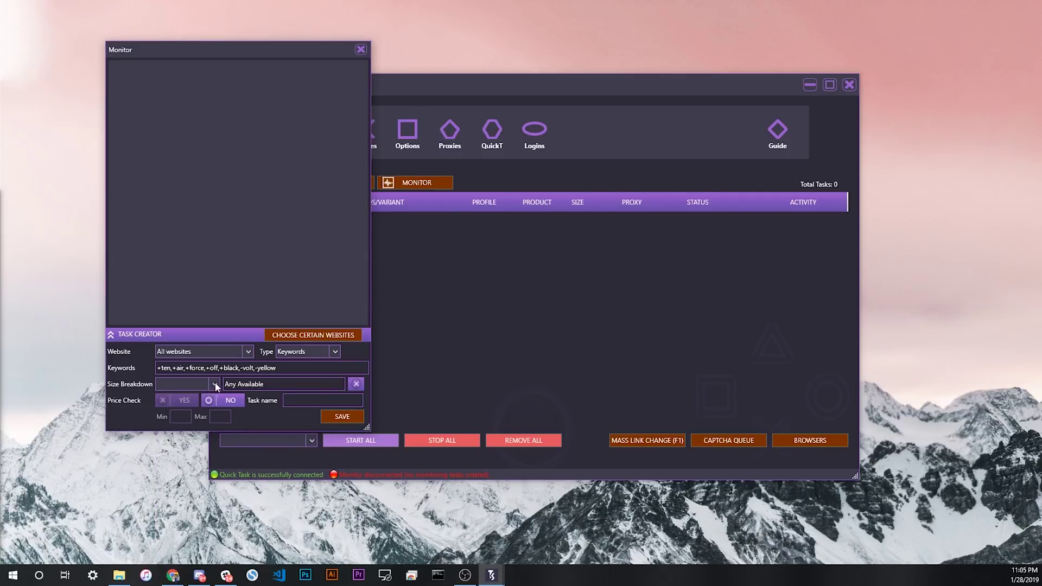
click(182, 403)
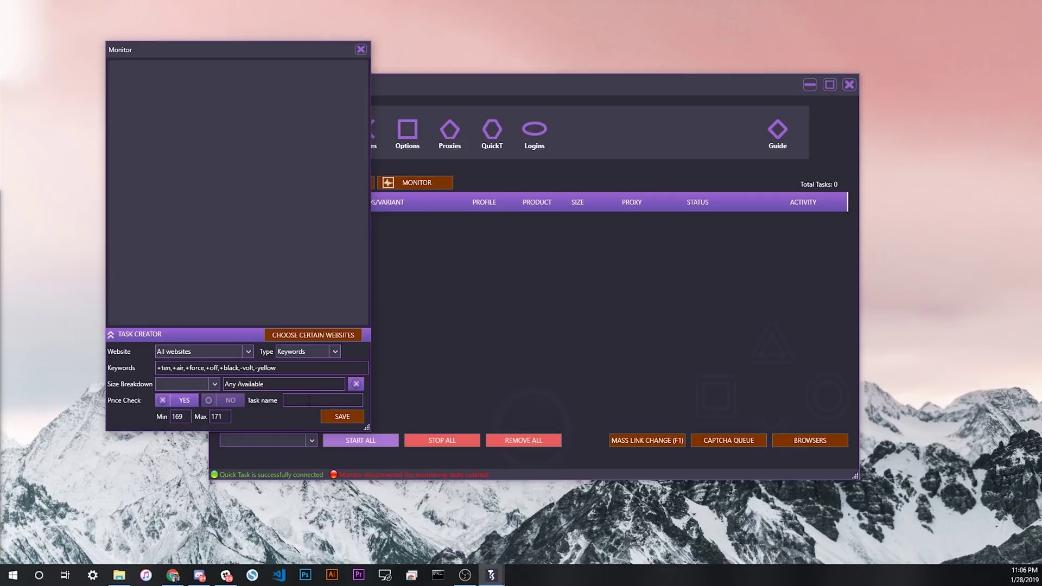
text(ow air force black)
Save the 'ow air force black' task, confirm monitoring all websites, and arrange the windows side by side.
click(342, 416)
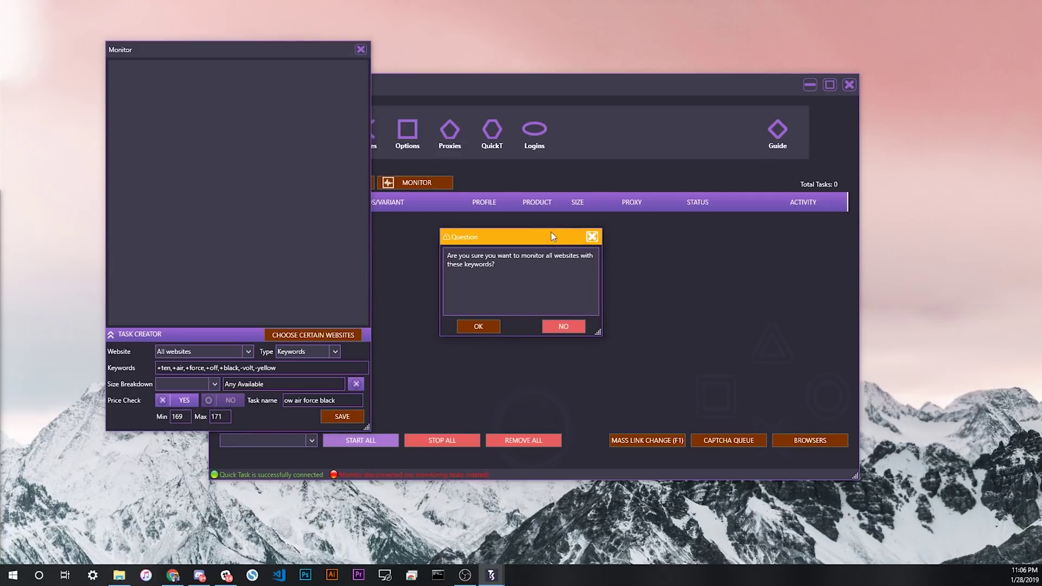
drag(538, 242, 260, 166)
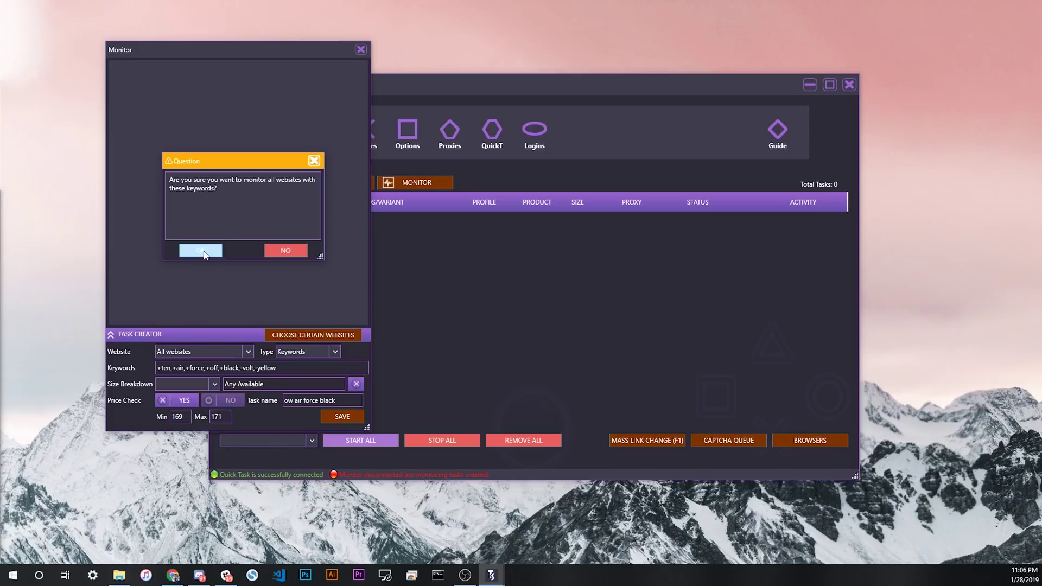
click(201, 251)
drag(575, 82, 712, 71)
drag(297, 49, 264, 64)
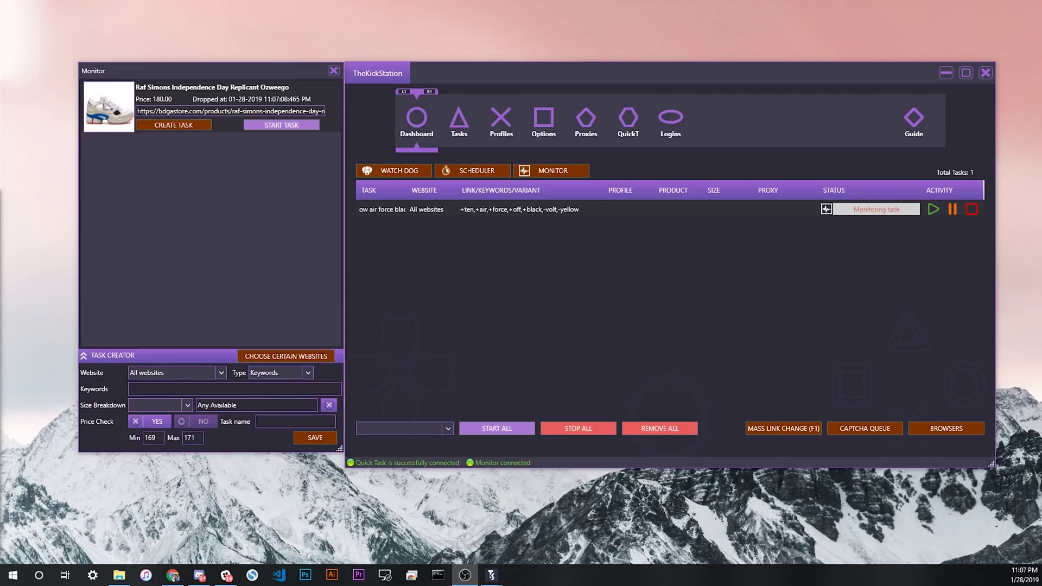
Check the store name in the product link, then show the Quick Task settings.
double_click(182, 111)
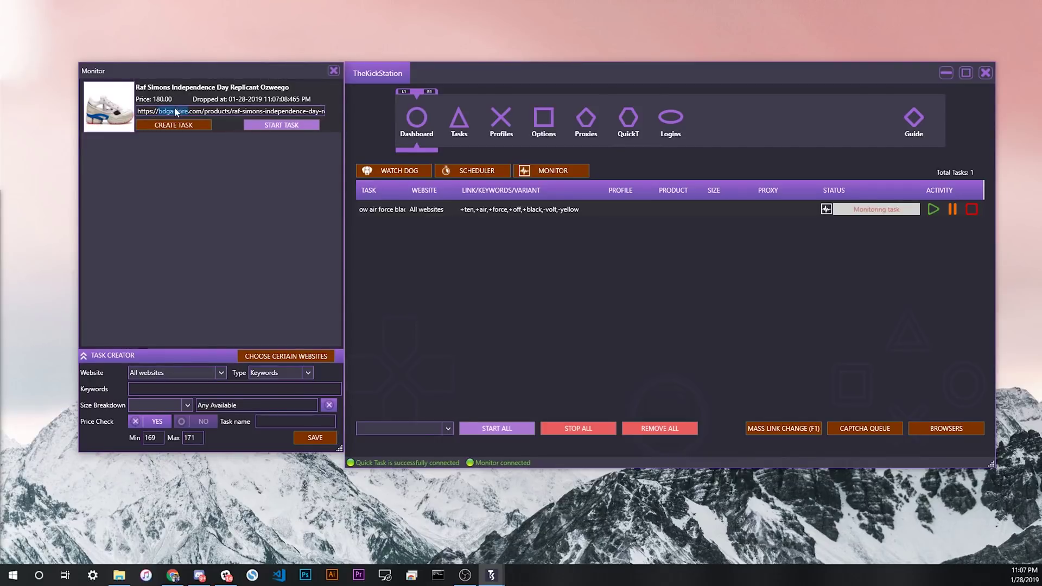
click(171, 127)
click(629, 118)
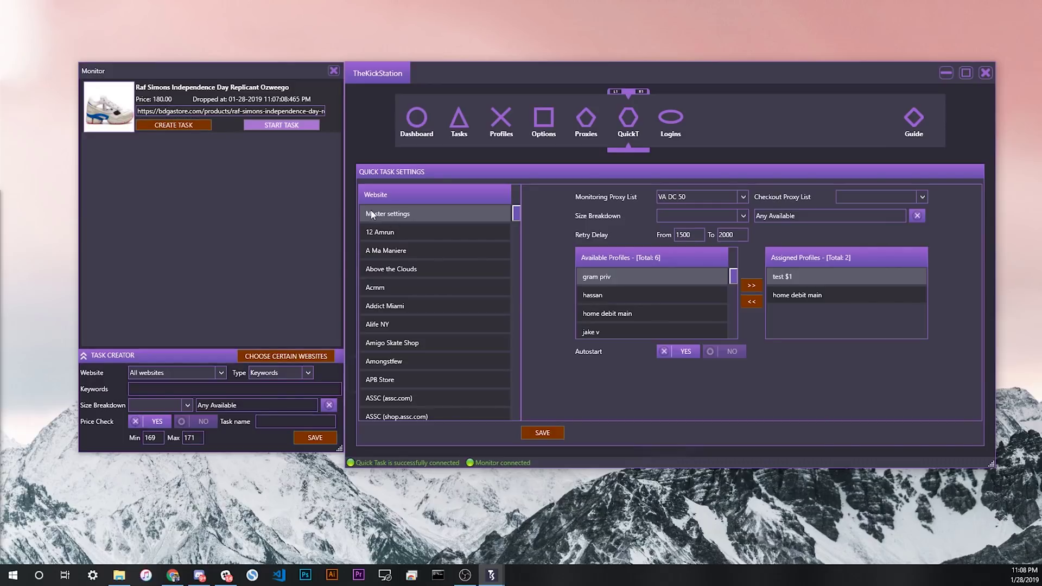
Go back to the Dashboard, where the 'ow air force black' task is still monitoring.
click(416, 122)
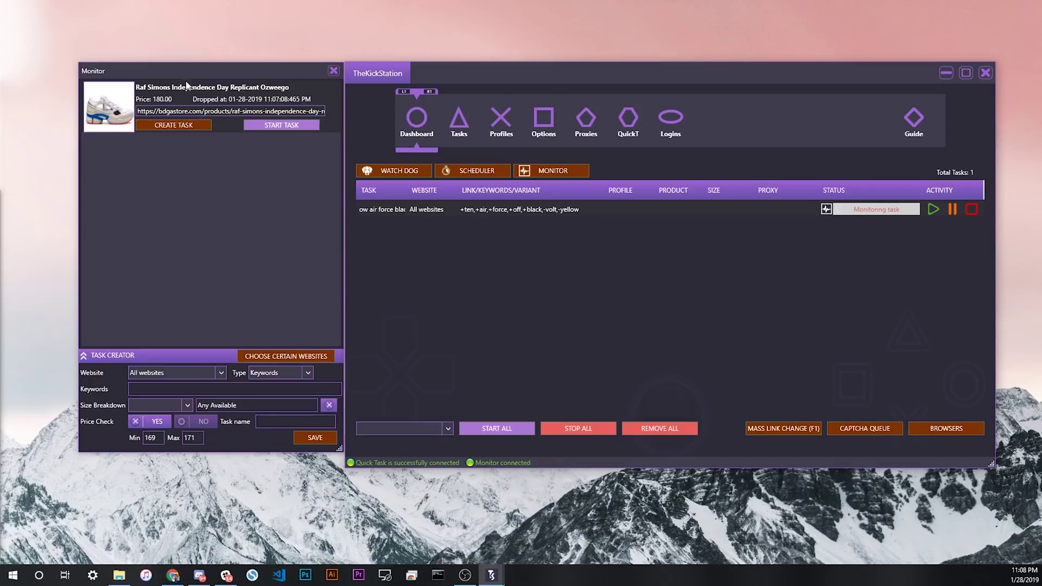
Move between QuickT and Dashboard, nudging the Monitor window slightly to the right.
drag(184, 69, 150, 66)
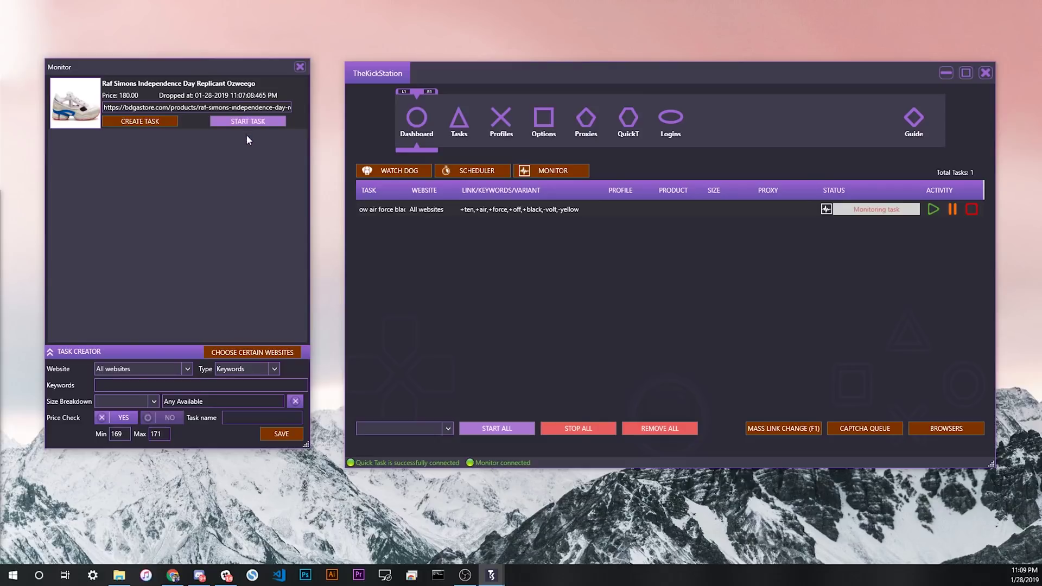
click(634, 124)
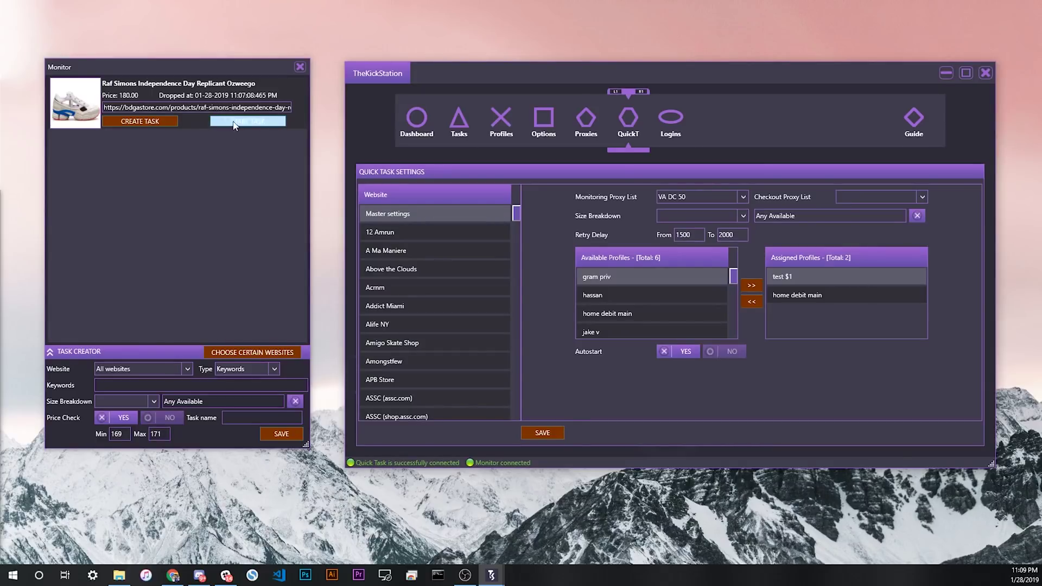
click(424, 122)
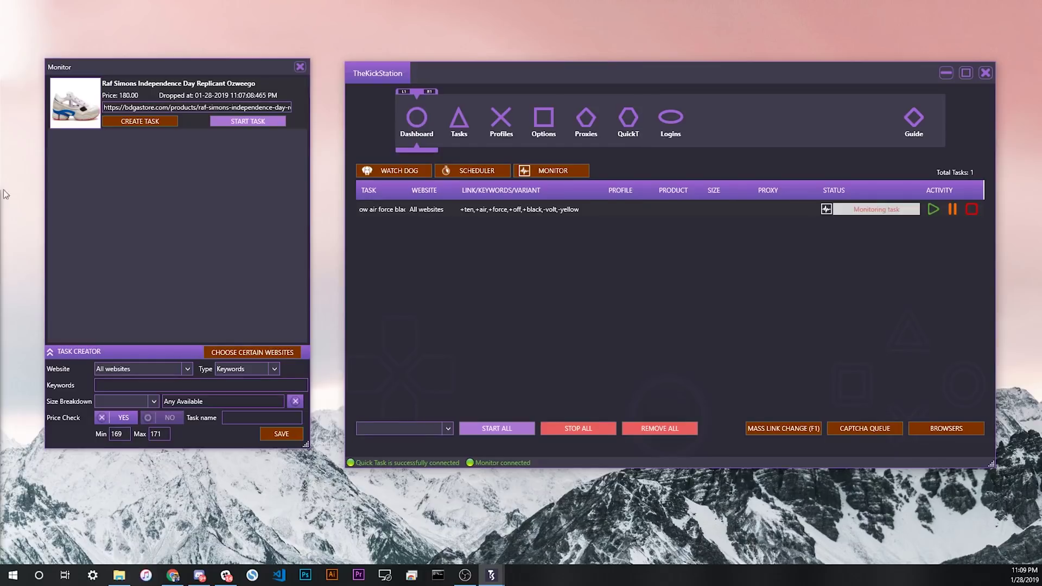
drag(240, 69, 258, 74)
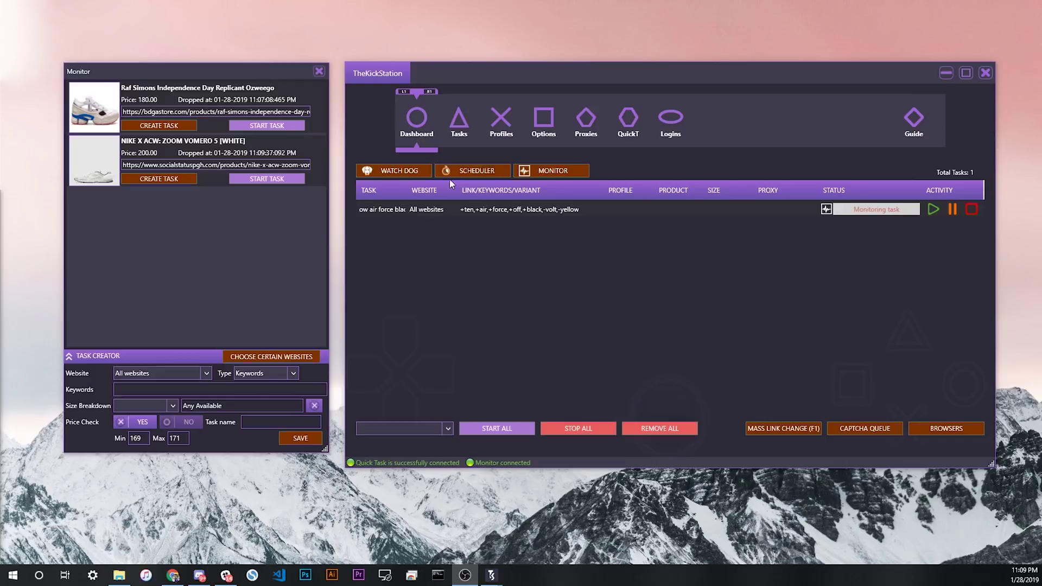
mouse_move(203, 69)
mouse_down()
mouse_move(220, 66)
mouse_move(190, 66)
mouse_up()
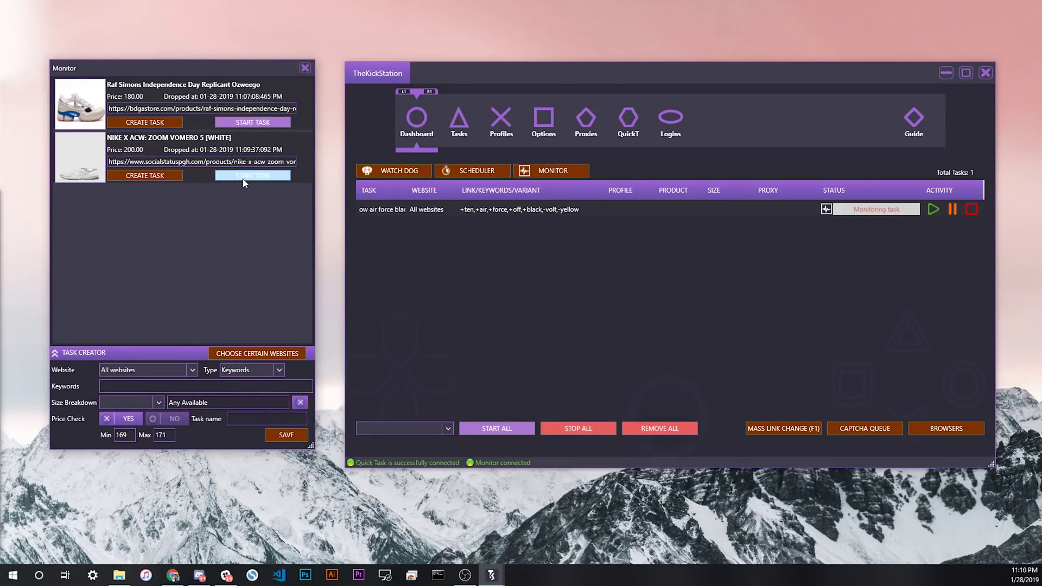
click(628, 120)
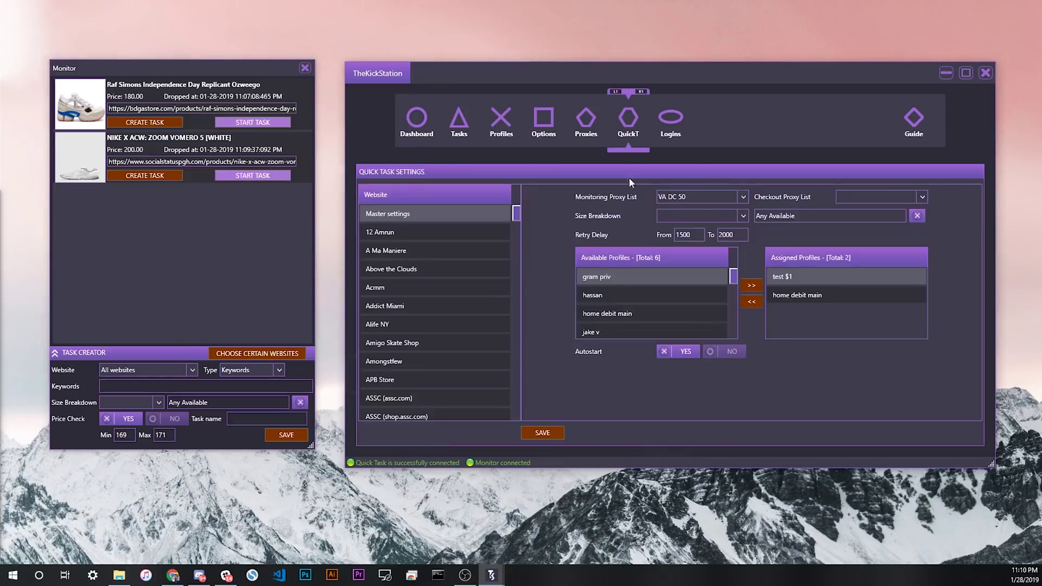
click(670, 199)
click(678, 223)
click(413, 119)
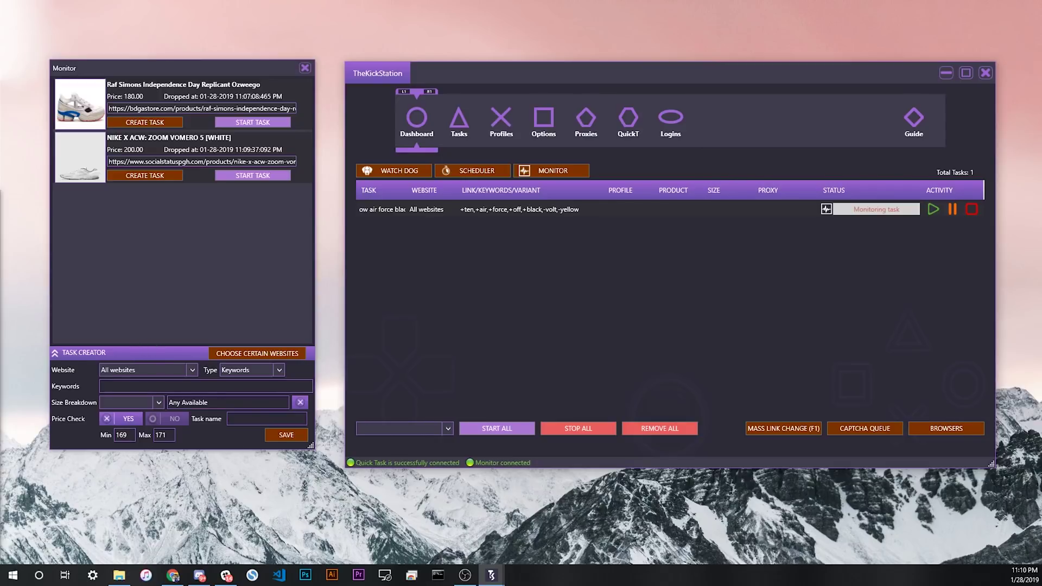
click(466, 133)
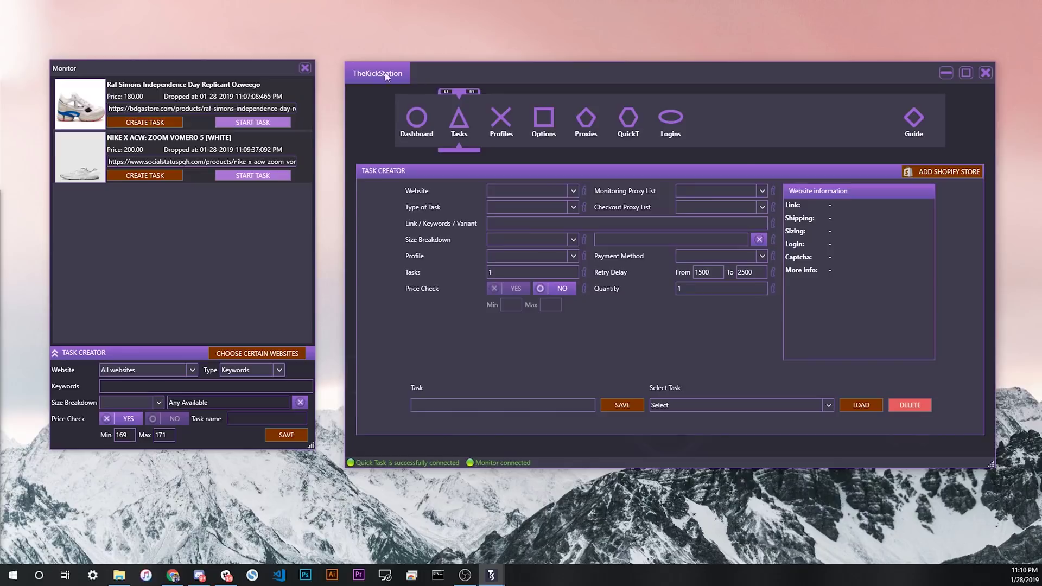
click(420, 120)
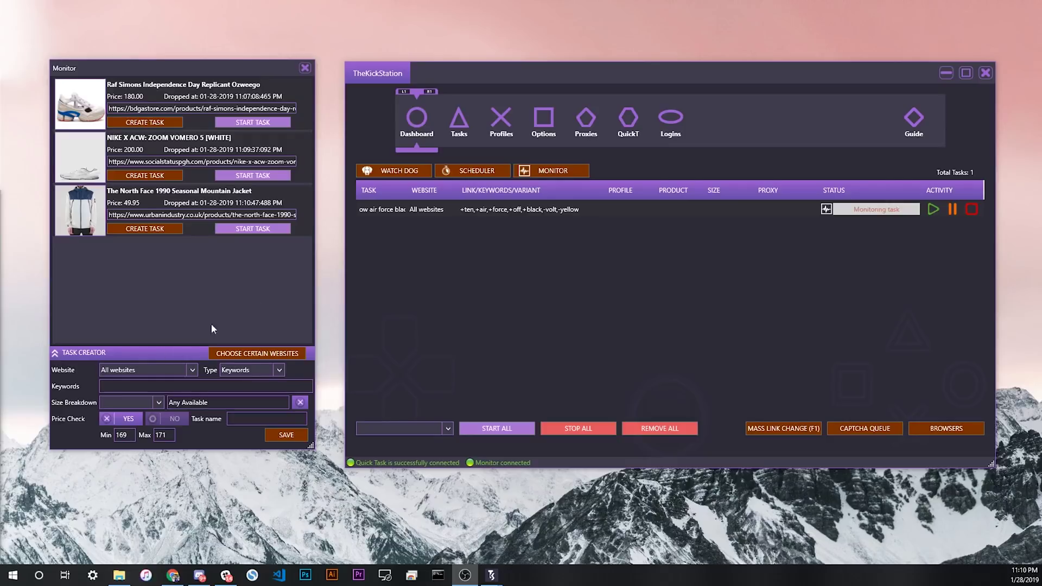
Toggle between Dashboard and QuickT, ending on QuickT, and stretch the Monitor window upward.
click(629, 118)
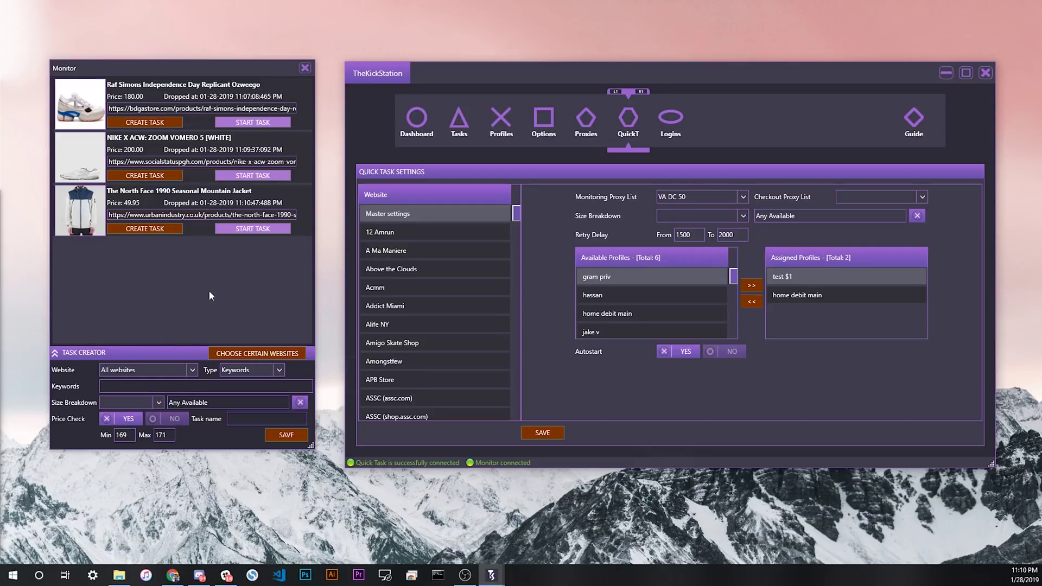
click(420, 119)
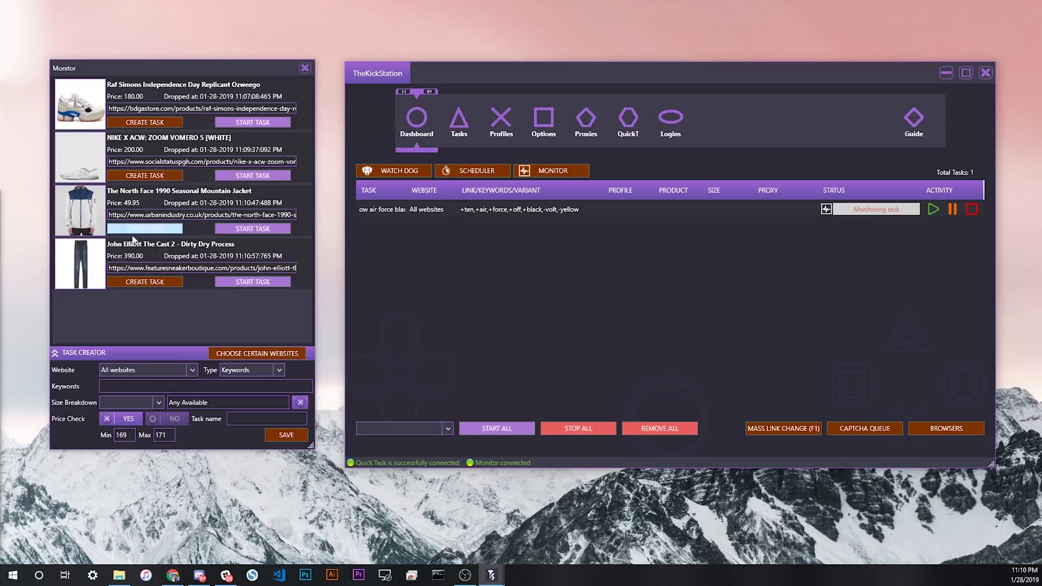
click(633, 123)
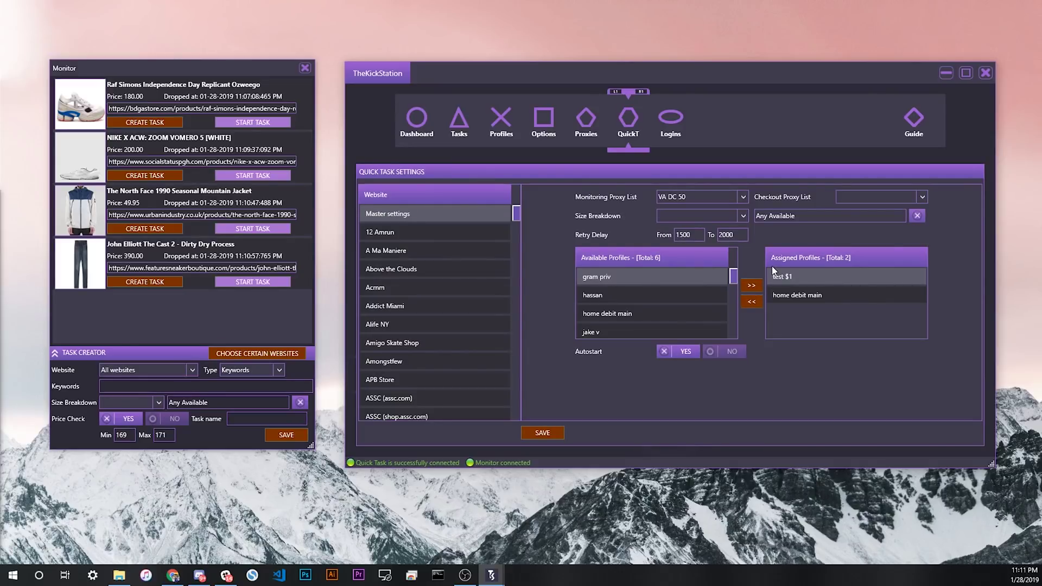
click(416, 123)
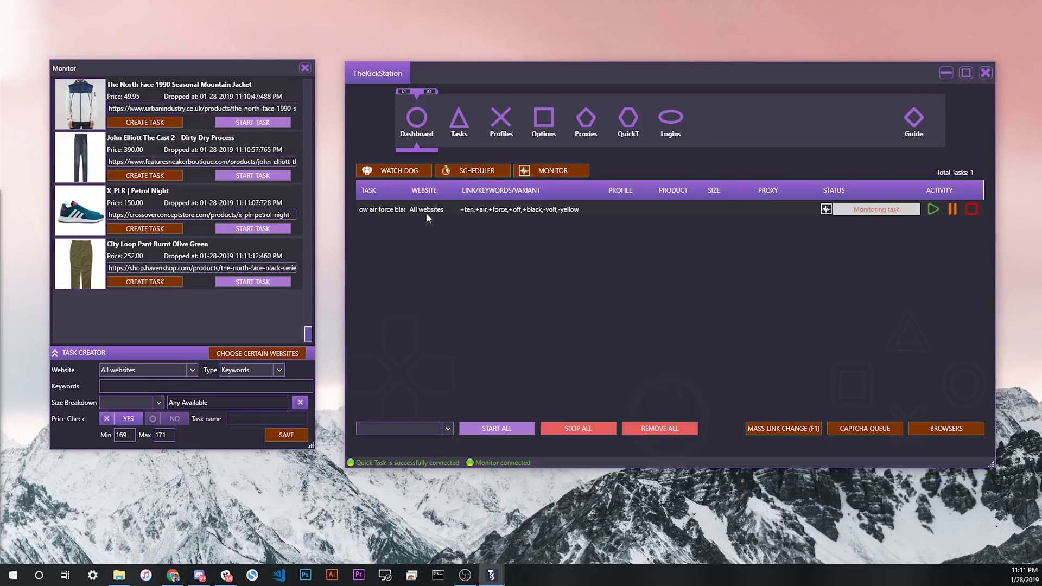
click(629, 123)
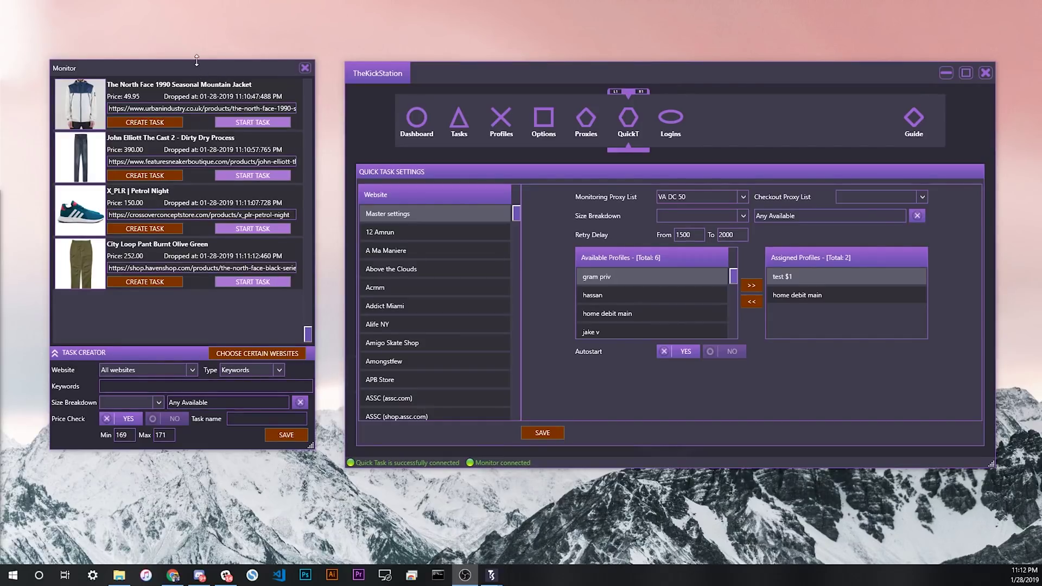
drag(198, 63, 199, 10)
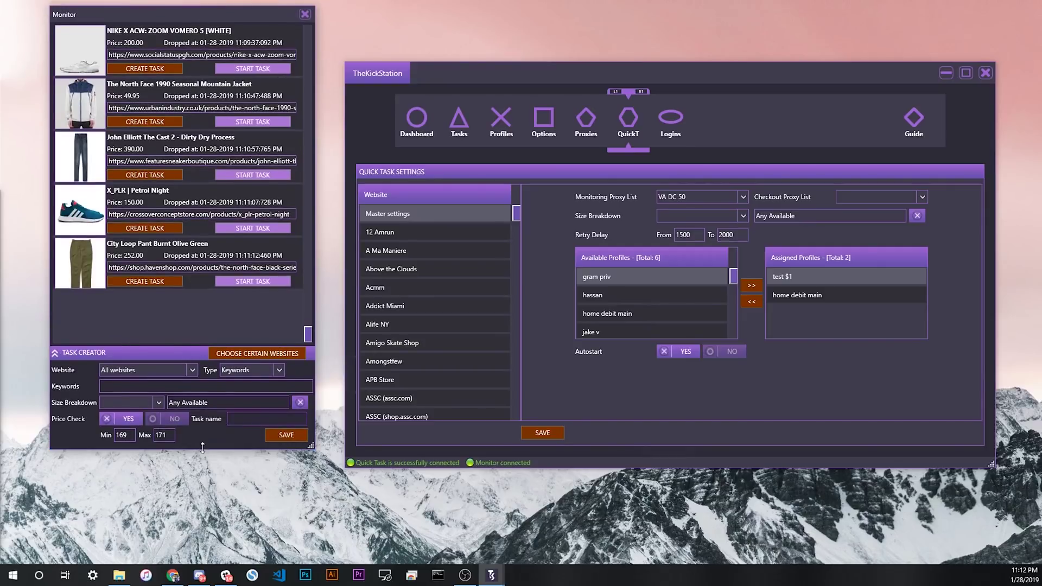
Extend the Monitor window down to list six products, shift it left, and return to Dashboard.
drag(202, 448, 193, 564)
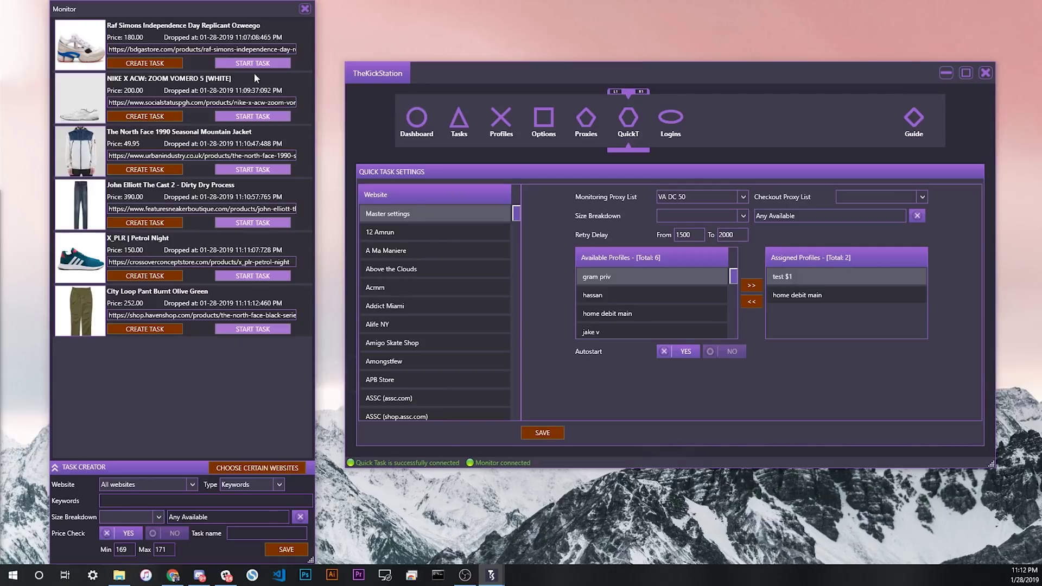
drag(232, 8, 197, 22)
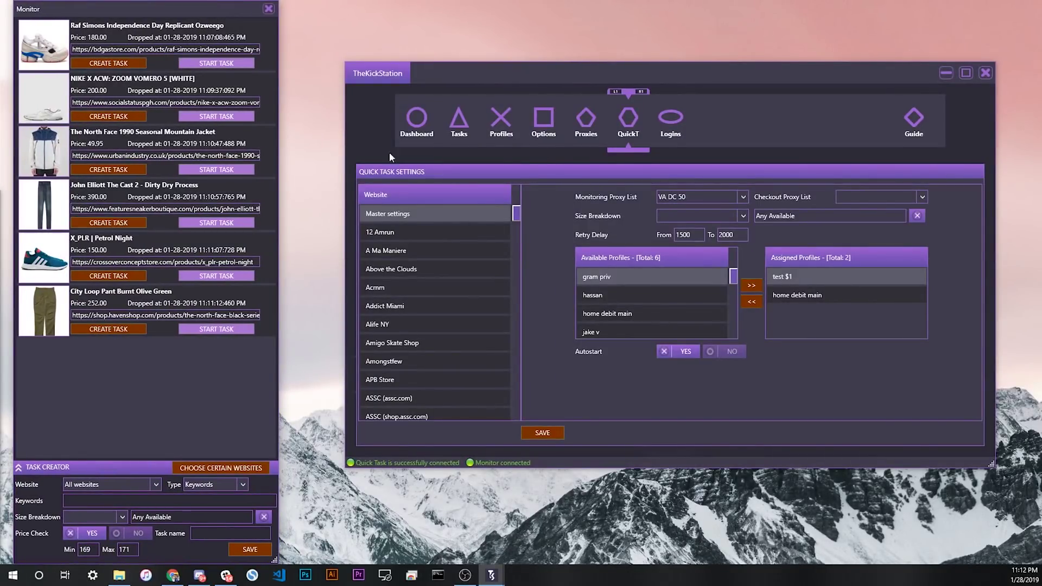
click(409, 122)
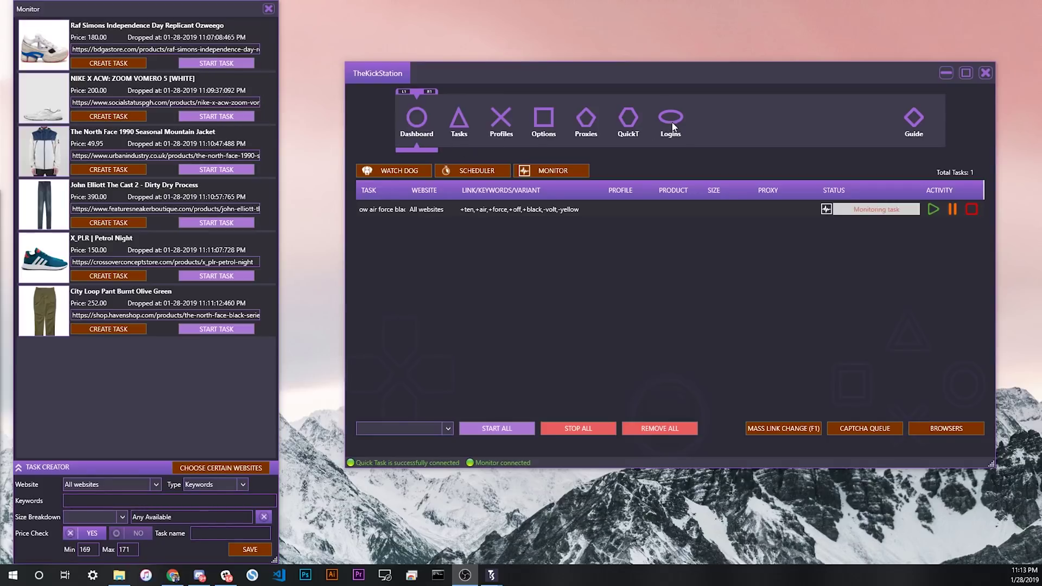
click(630, 117)
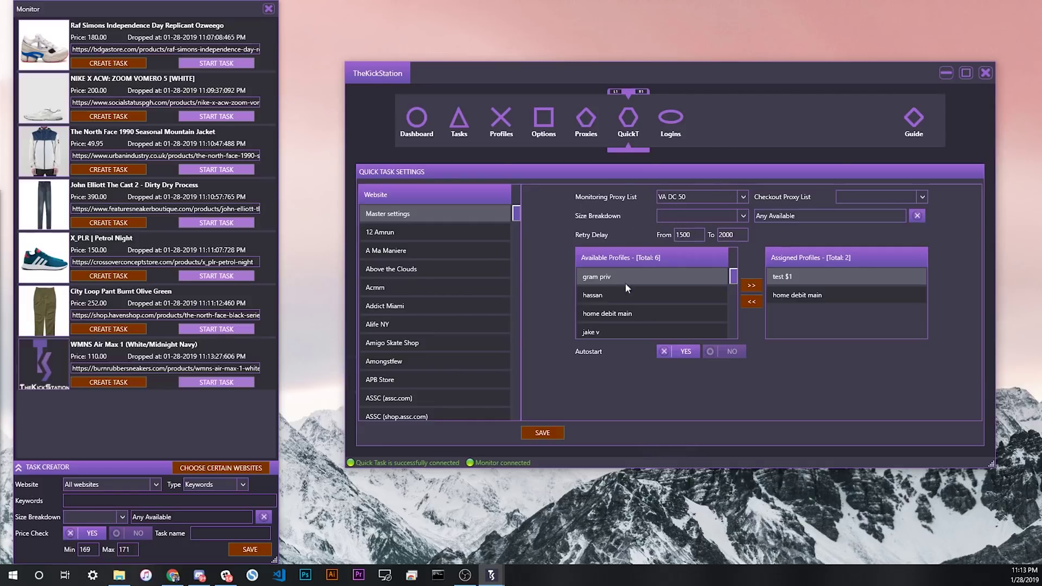
click(418, 123)
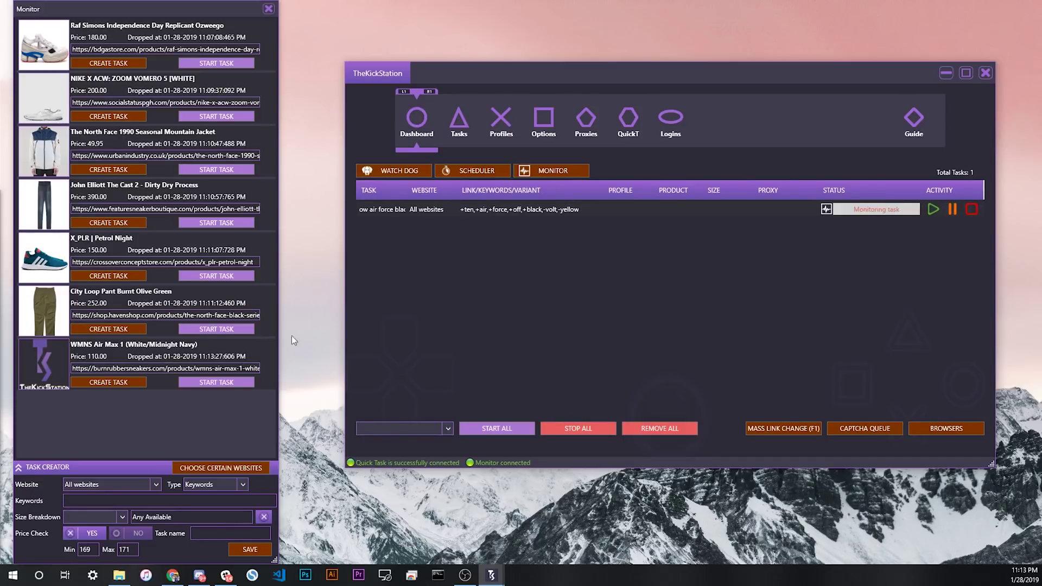
click(124, 515)
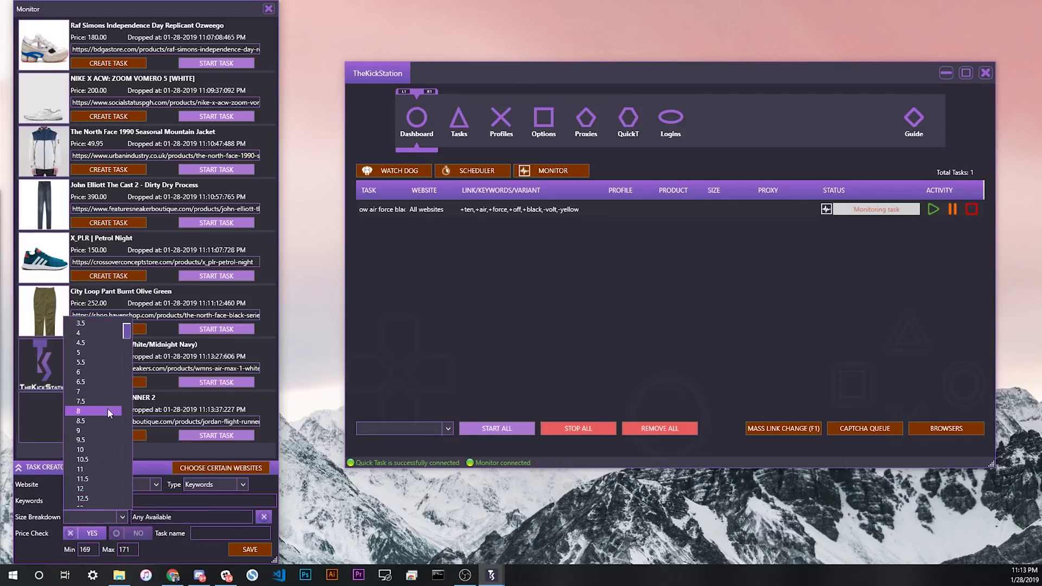
click(307, 406)
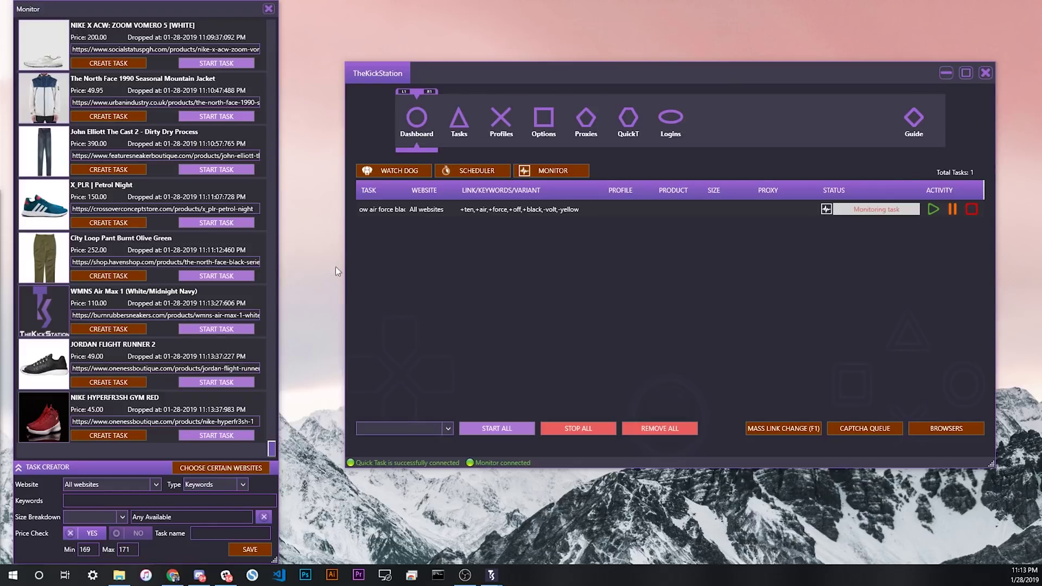
click(122, 516)
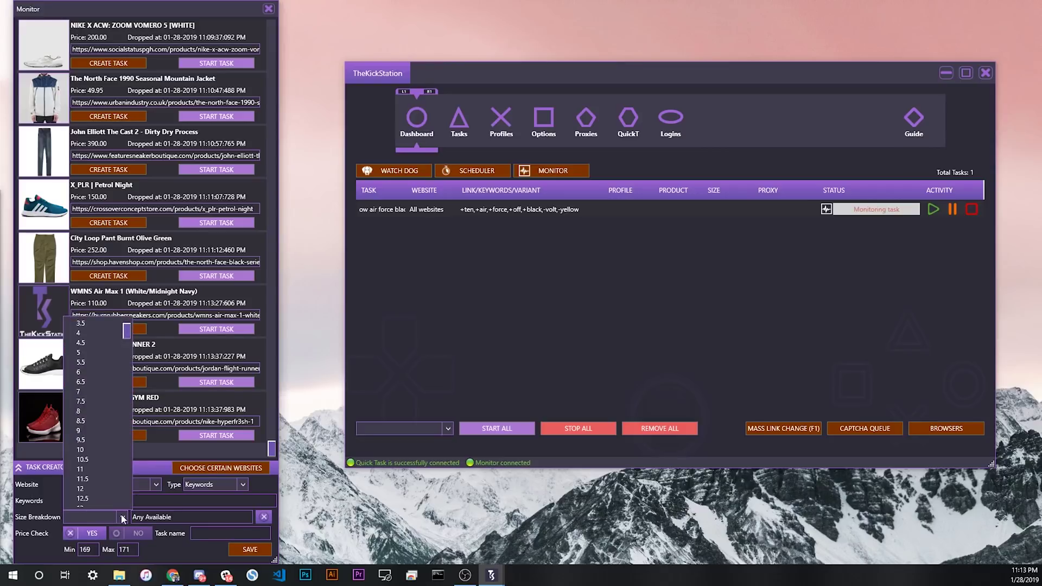
click(122, 517)
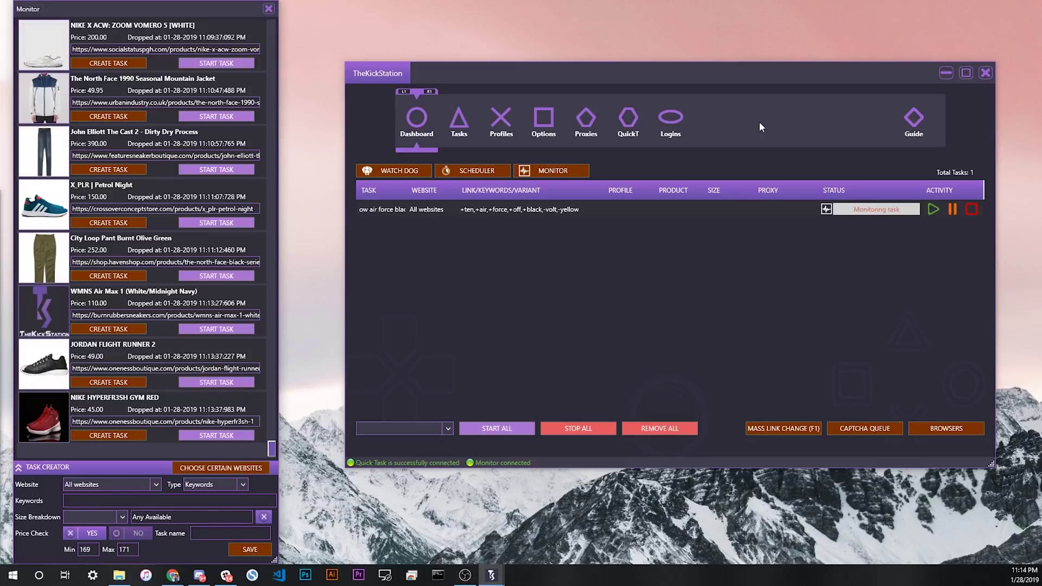
click(627, 120)
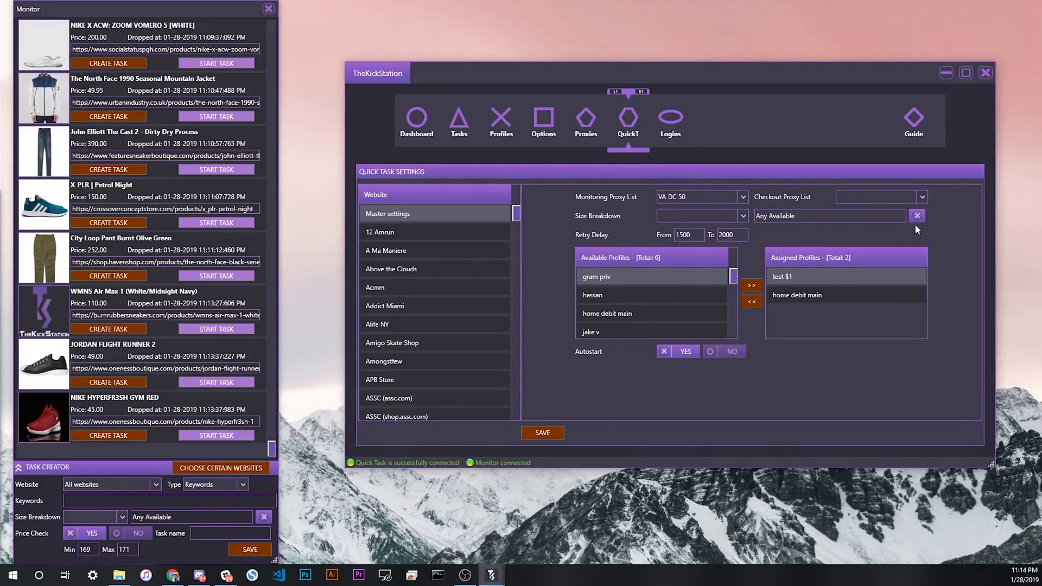
click(429, 124)
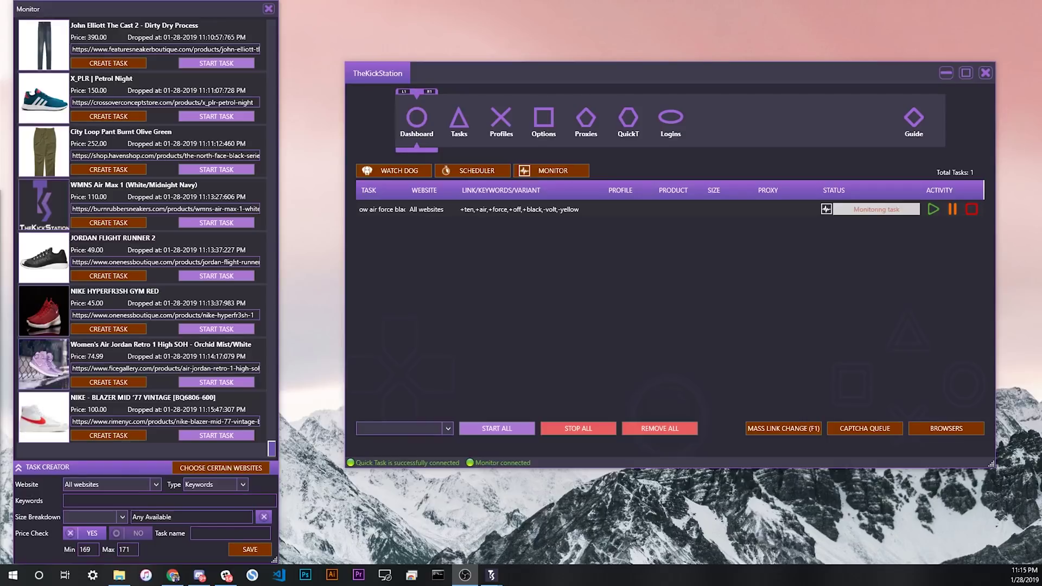
click(460, 119)
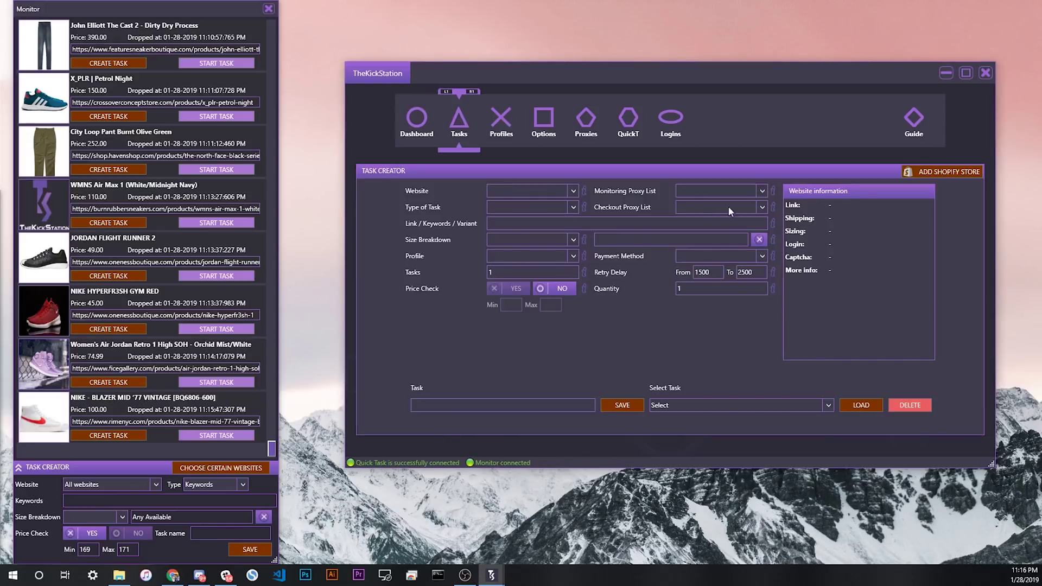
click(415, 121)
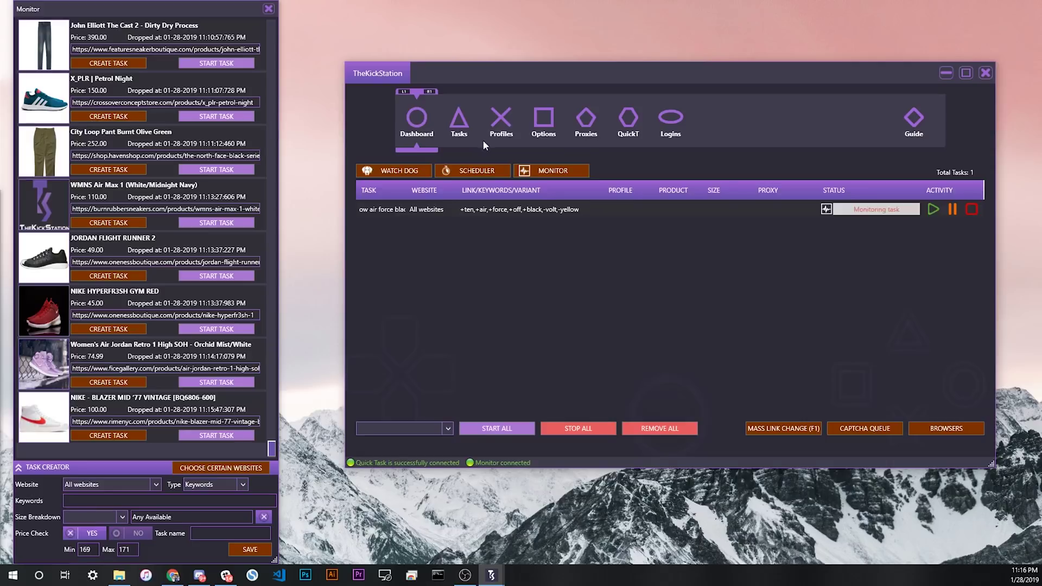
click(459, 124)
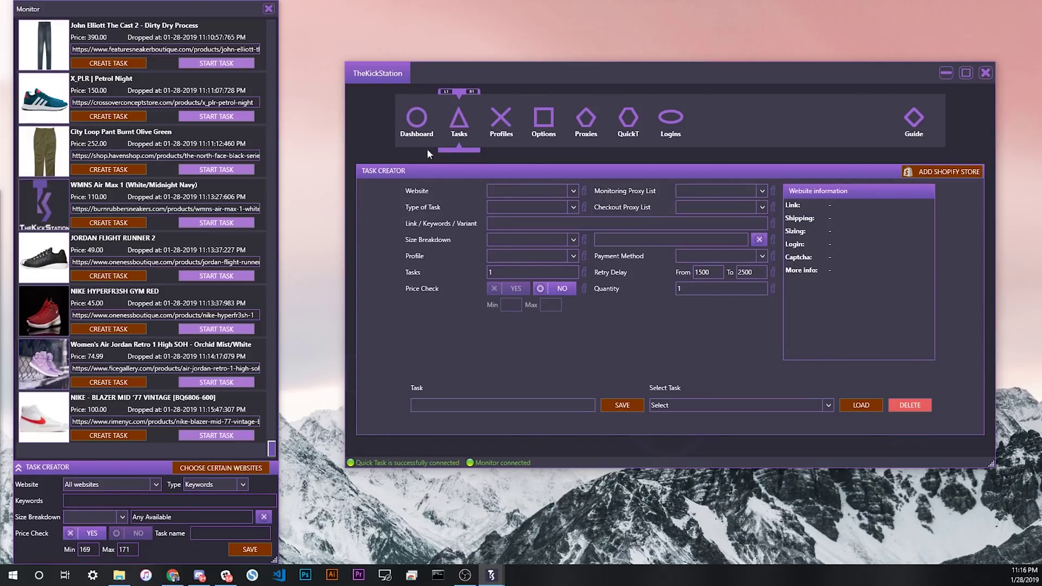
click(415, 121)
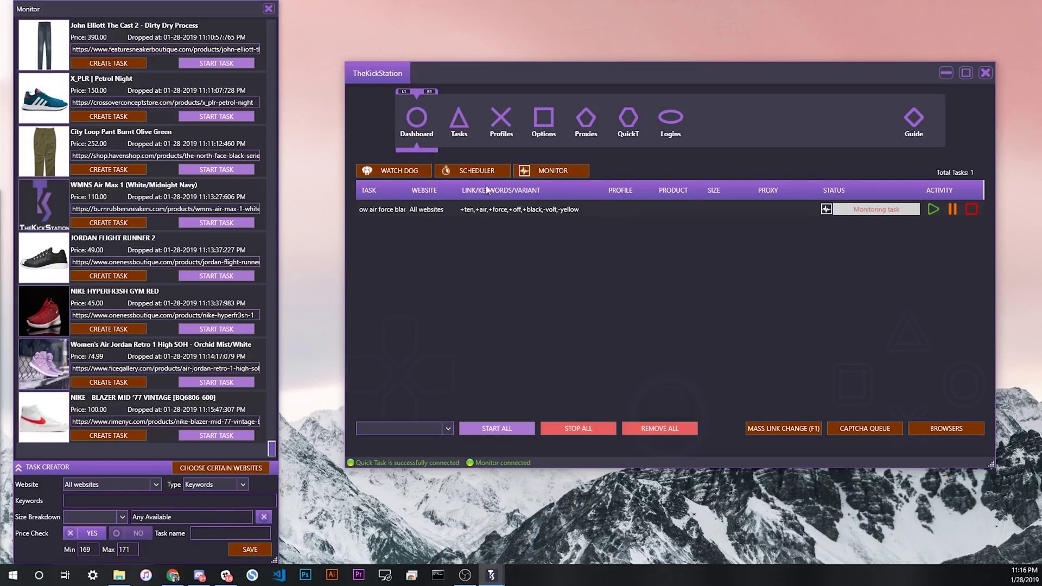
click(458, 119)
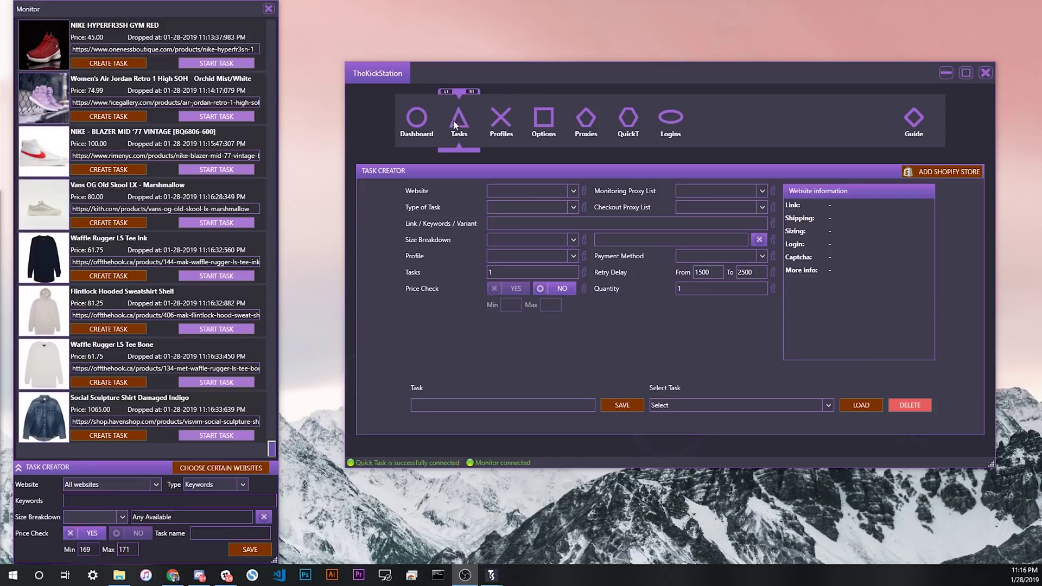
click(423, 122)
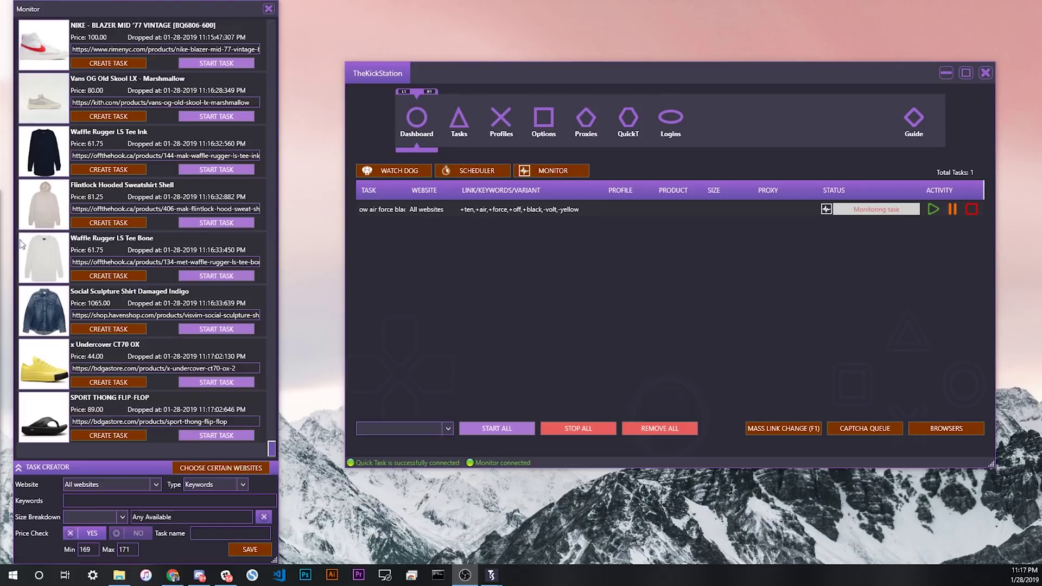
key(alt+Tab)
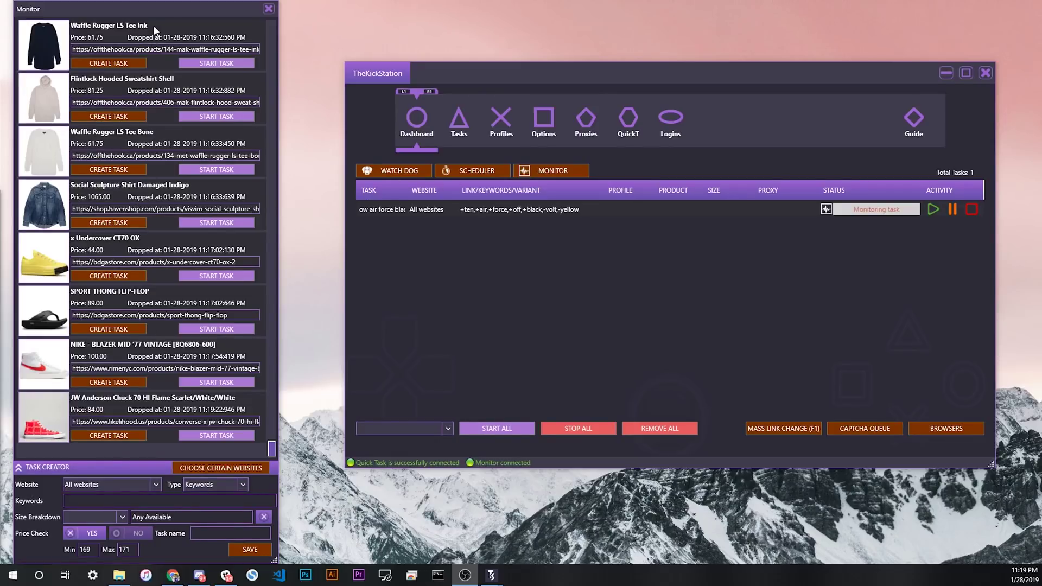
Nudge the Monitor window right, then bring Discord's shopify-filtered channel over the dashboard.
drag(161, 27, 194, 55)
click(629, 126)
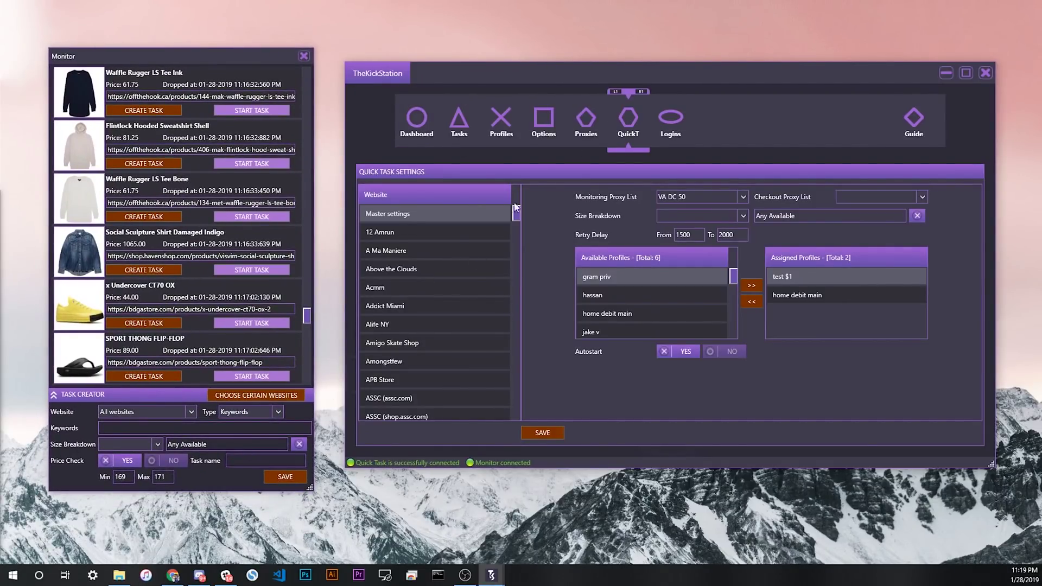
click(417, 120)
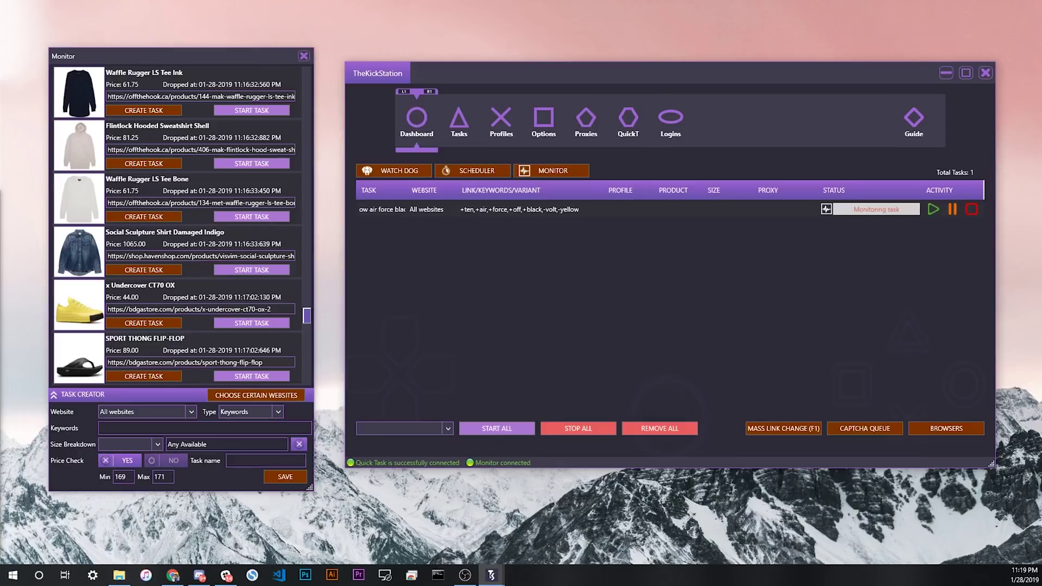
click(199, 575)
drag(131, 53, 538, 50)
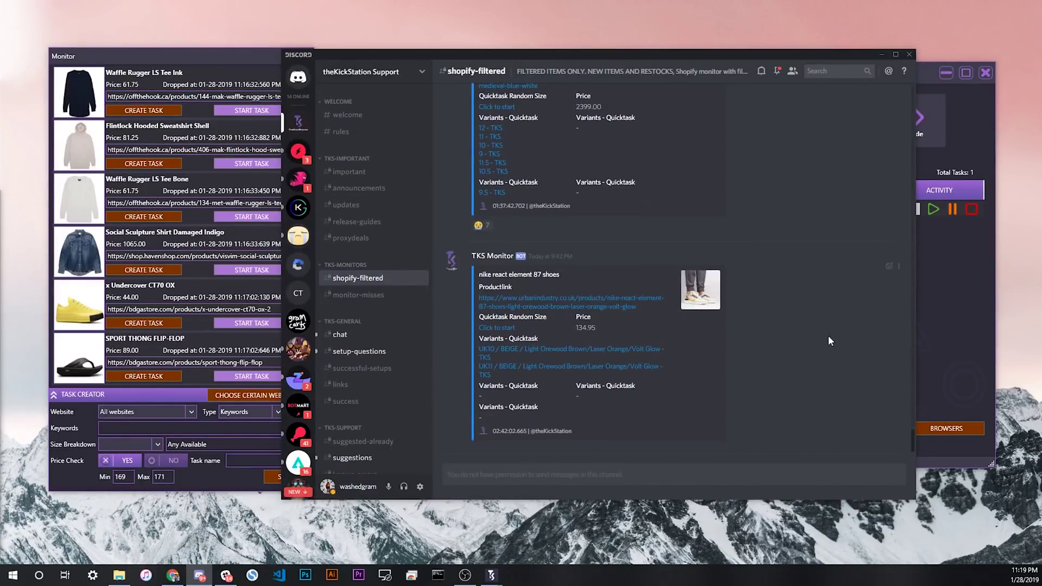
Shift the Monitor window left, view #monitor-misses and #shopify-filtered, then minimise Discord.
mouse_move(239, 53)
mouse_down()
mouse_move(207, 53)
mouse_move(237, 64)
mouse_up()
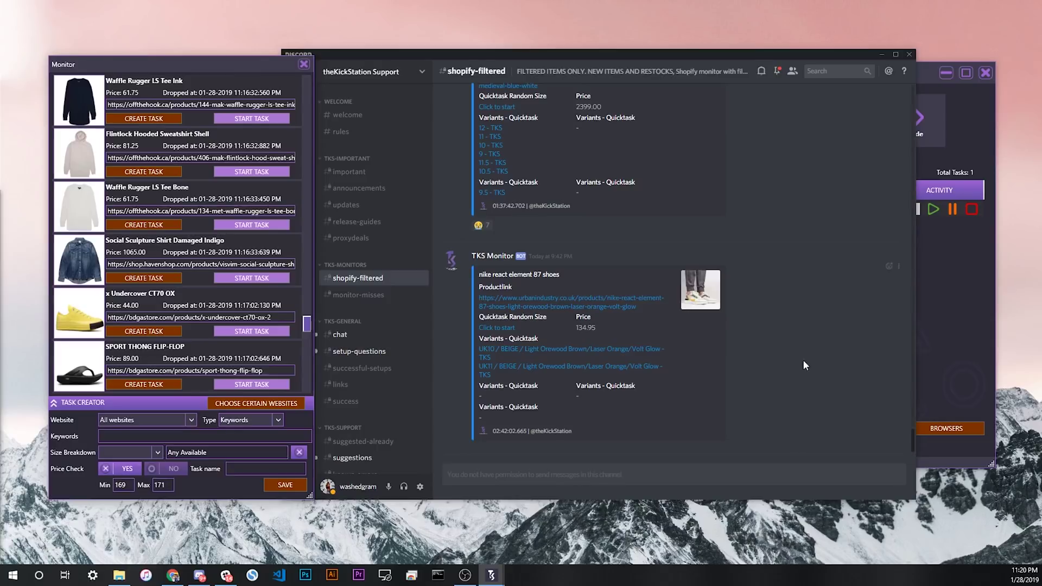
scroll(757, 358, up, 2)
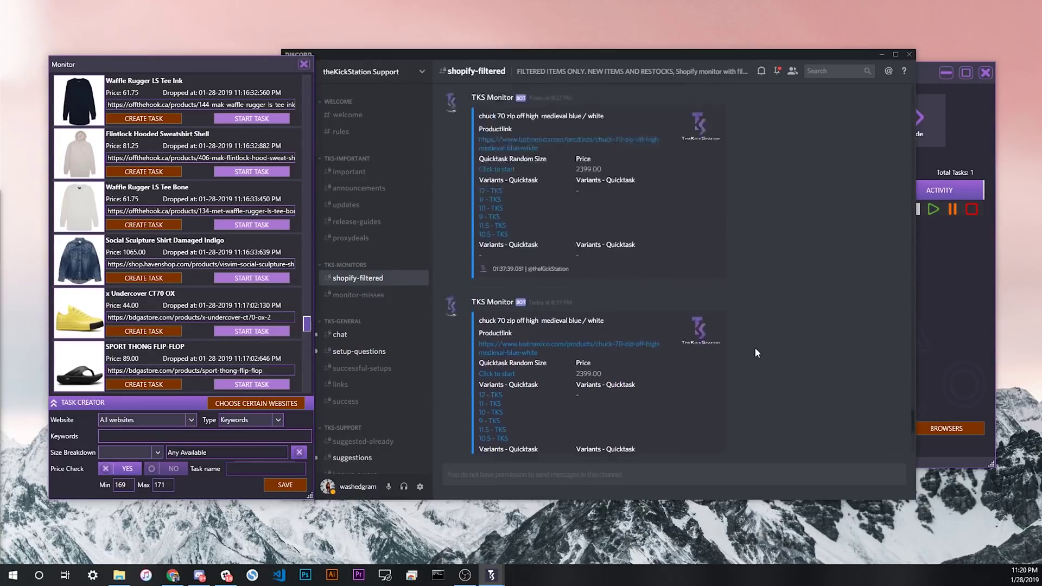
scroll(756, 353, down, 2)
click(388, 294)
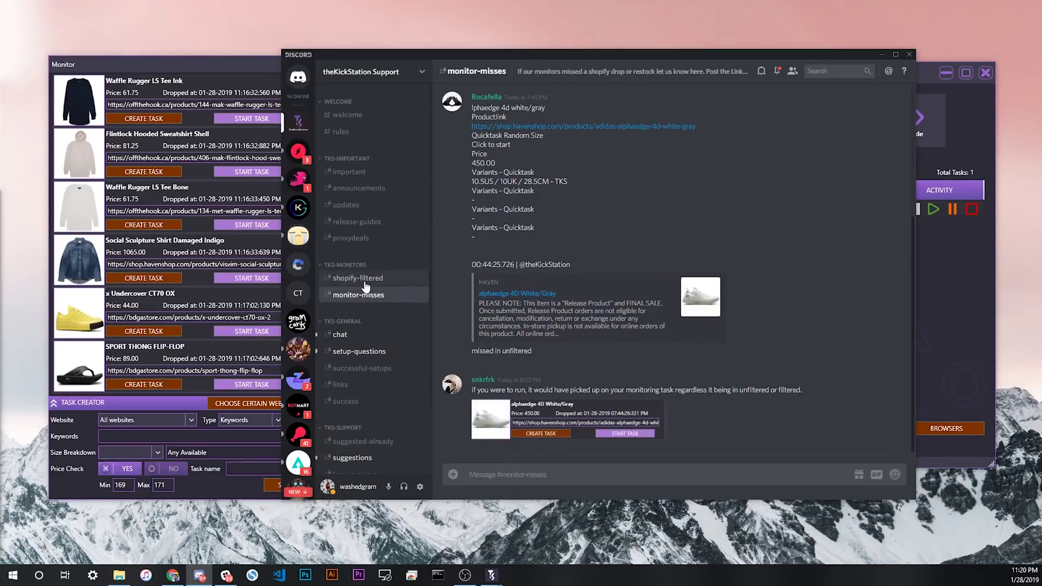
click(366, 279)
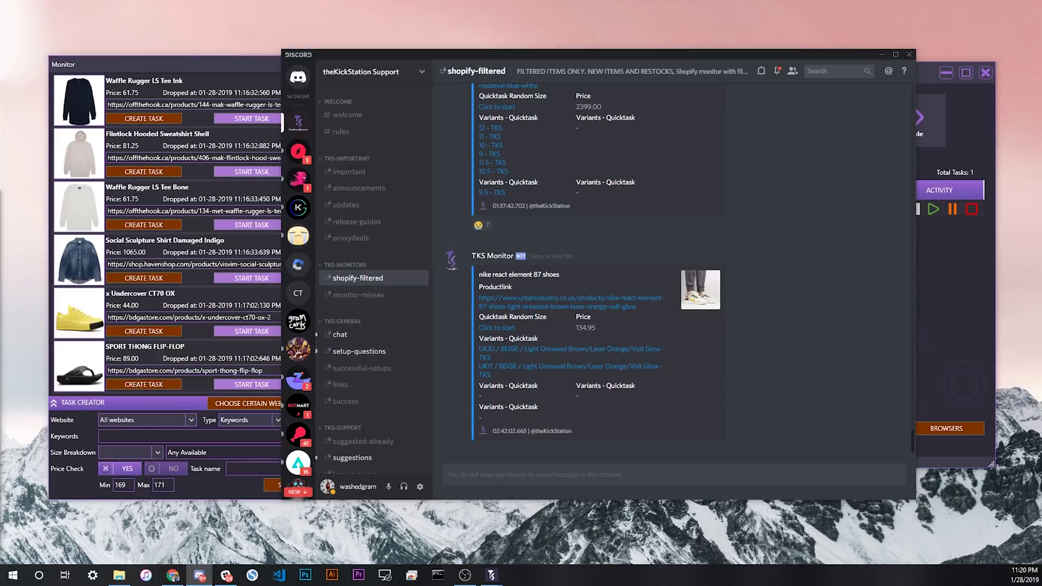
click(881, 54)
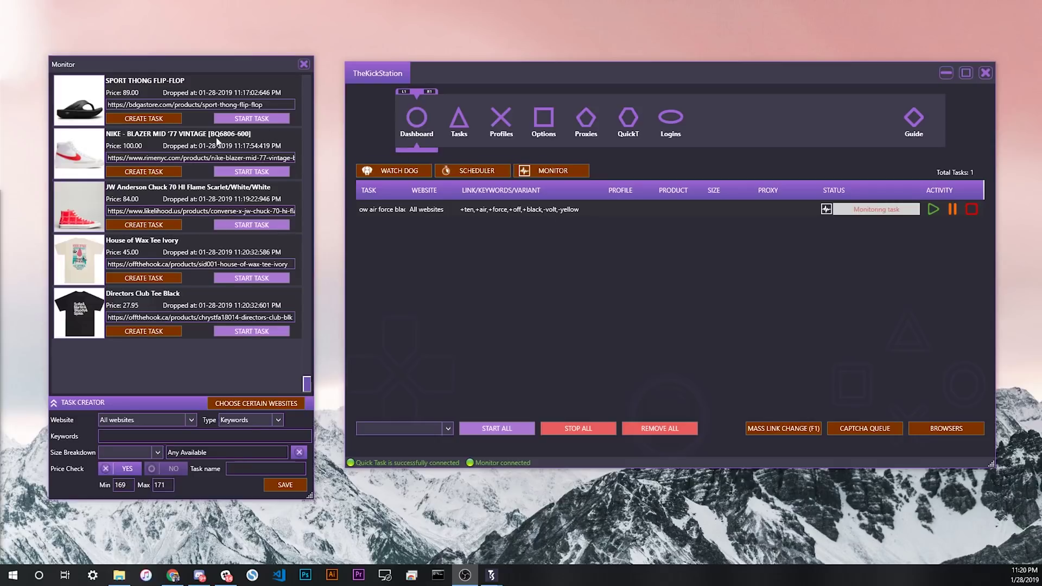
Nudge the Monitor window up and left beside the 'ow air force black' task dashboard.
mouse_move(174, 65)
mouse_down()
mouse_move(144, 60)
mouse_move(165, 63)
mouse_move(177, 45)
mouse_move(166, 52)
mouse_up()
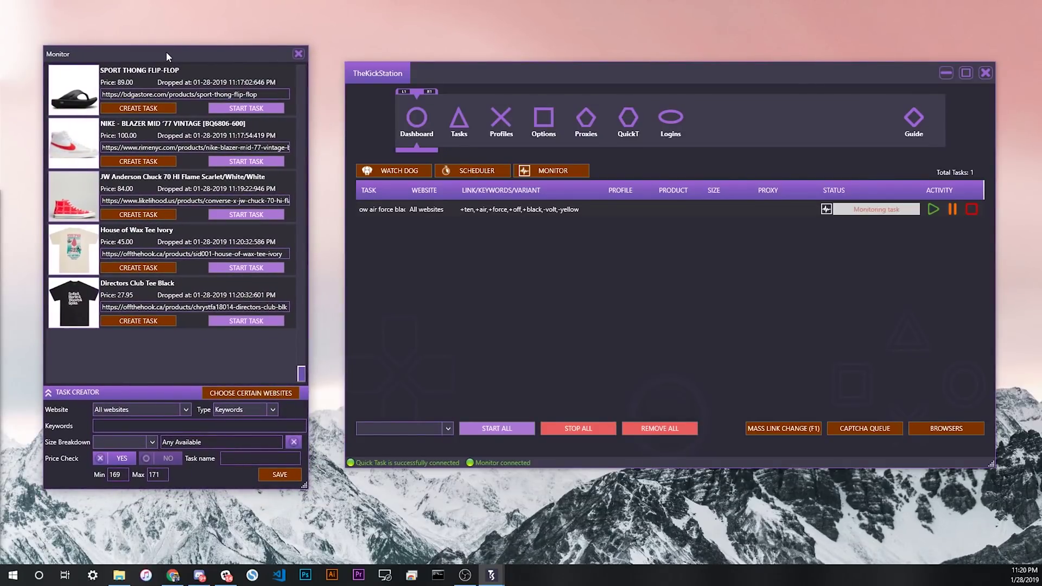